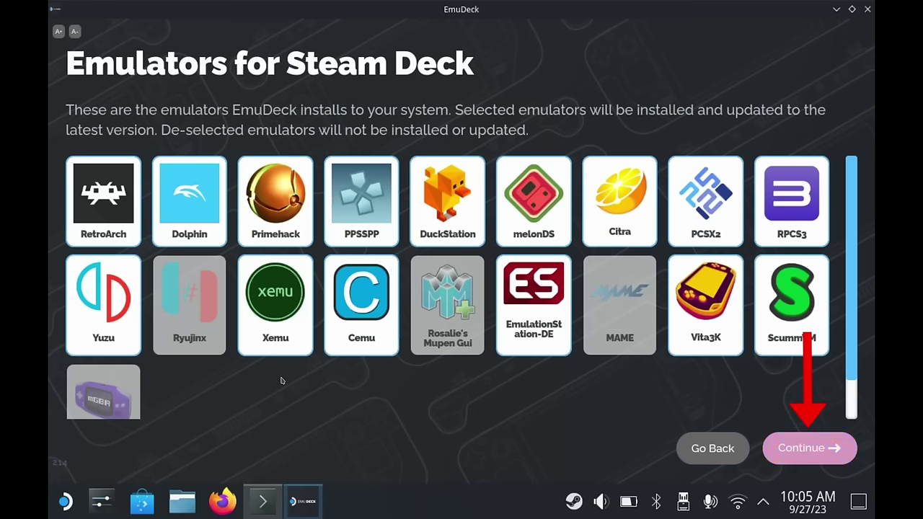
Step: Confirm the emulator selection with Ryujinx, Rosalie's Mupen Gui and MAME left out
click(799, 448)
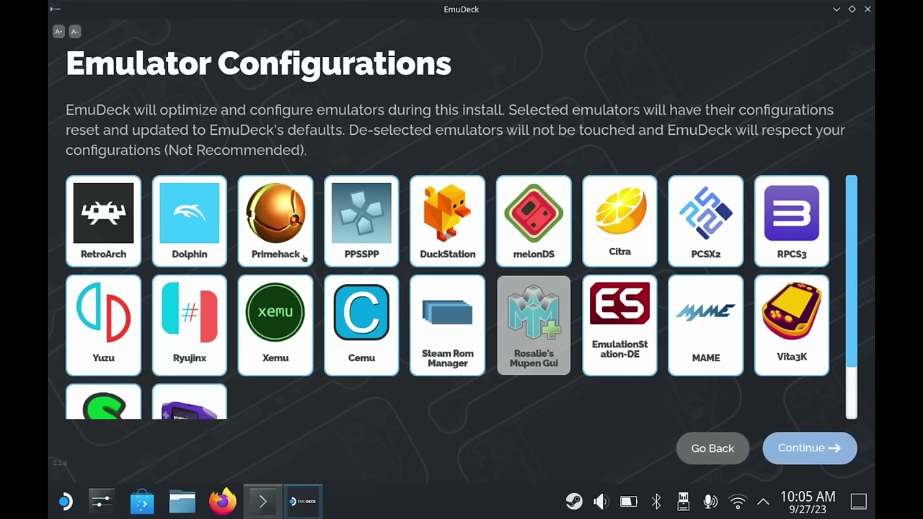
Step: Review the Emulator Configurations grid and accept it with Rosalie's Mupen Gui unconfigured
scroll(304, 258, down, 2)
scroll(303, 257, up, 2)
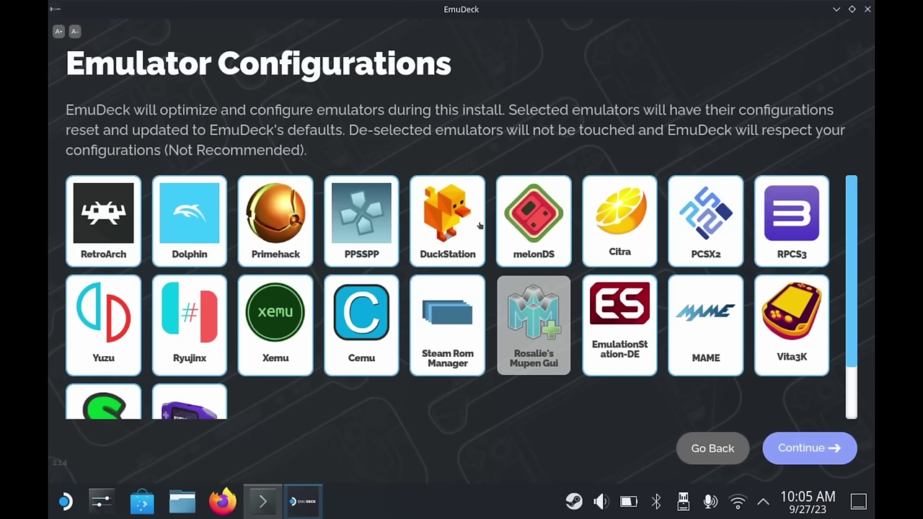
click(787, 445)
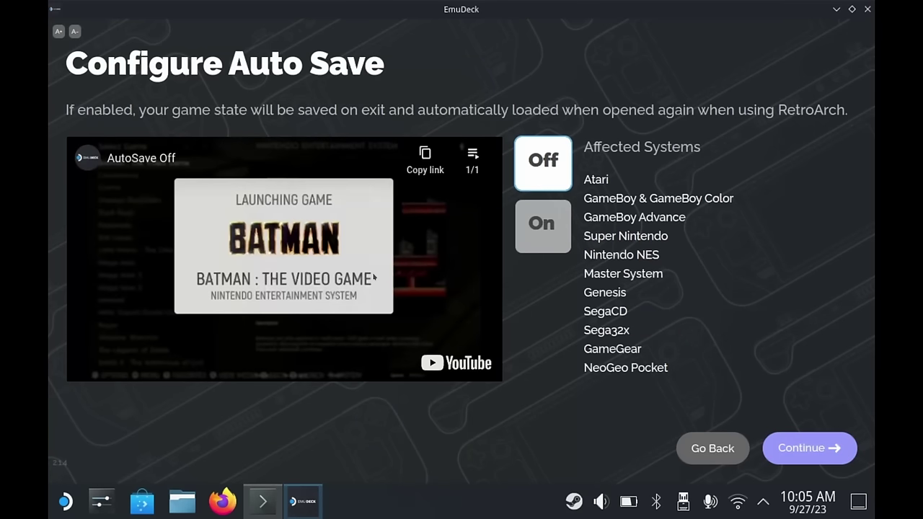
Step: Turn RetroArch auto save on, skip RetroAchievements, and keep game bezels on
click(556, 228)
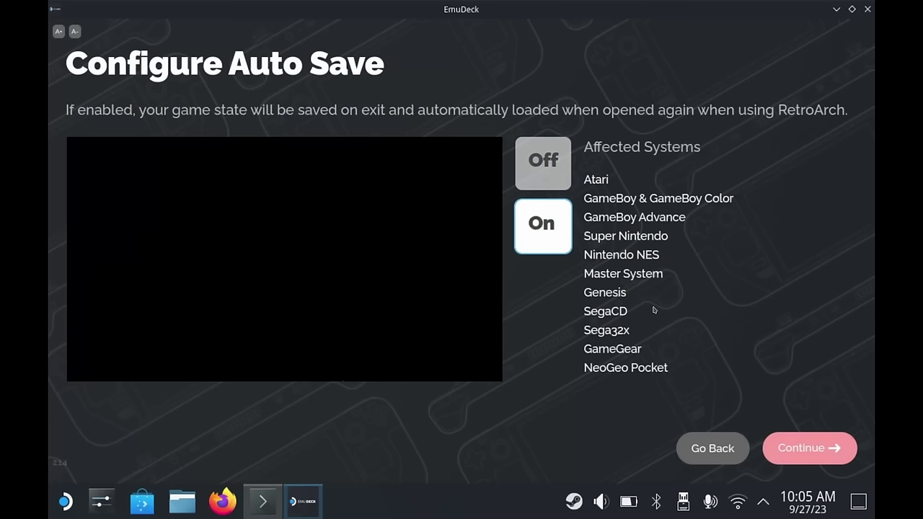
click(814, 447)
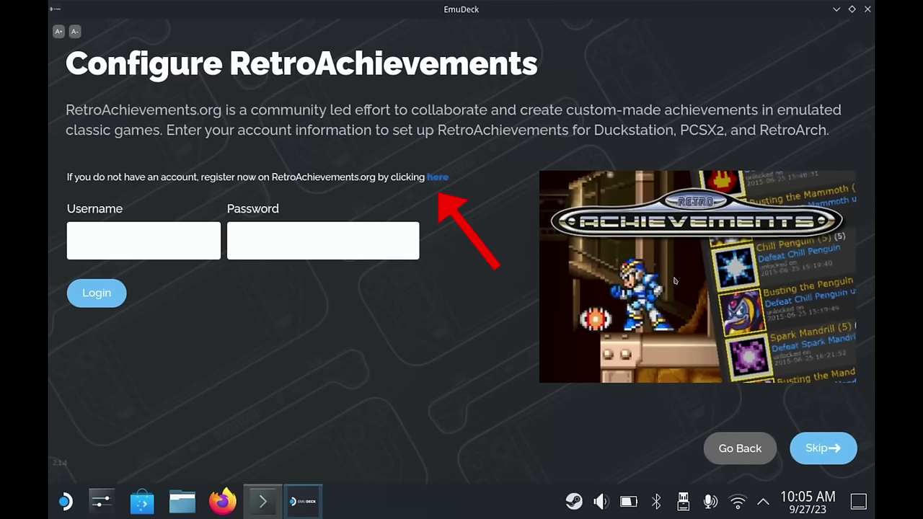
click(816, 447)
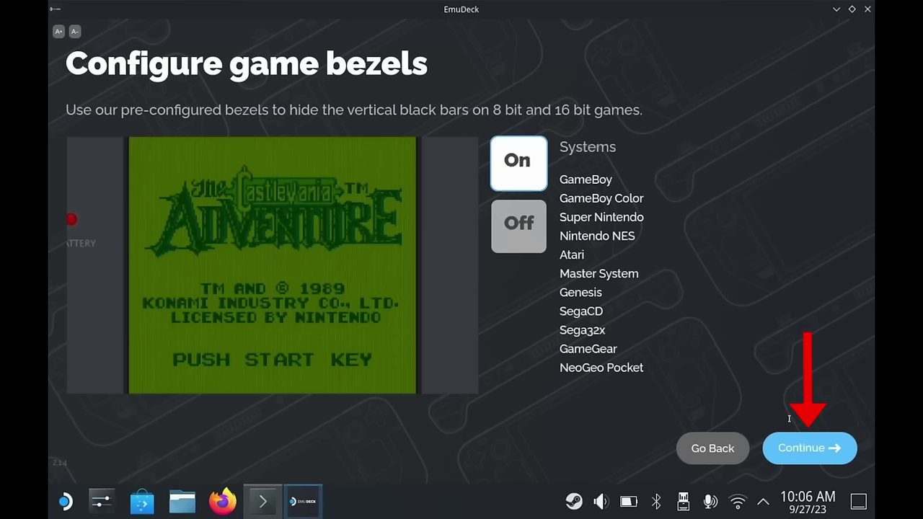
click(793, 448)
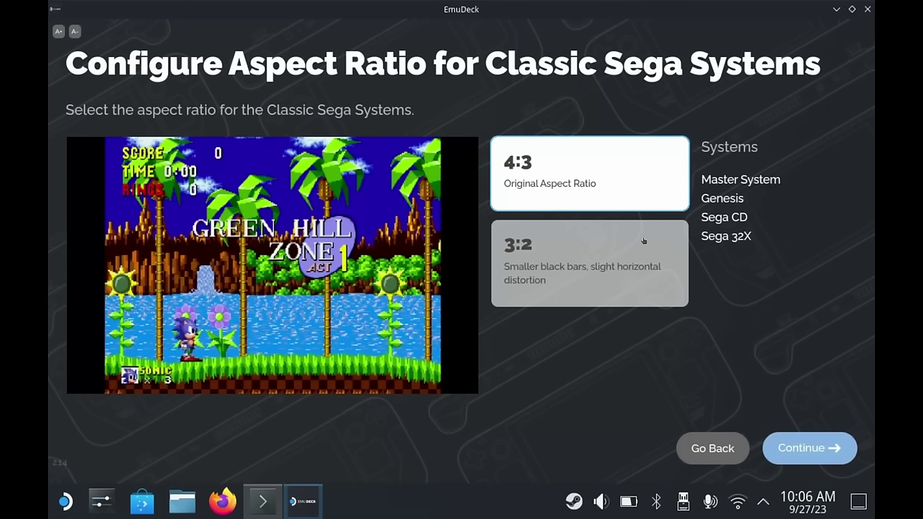
Step: Pick 3:2 for classic Sega, keeping 4:3 for Super Nintendo, classic 3D and GameCube
click(602, 261)
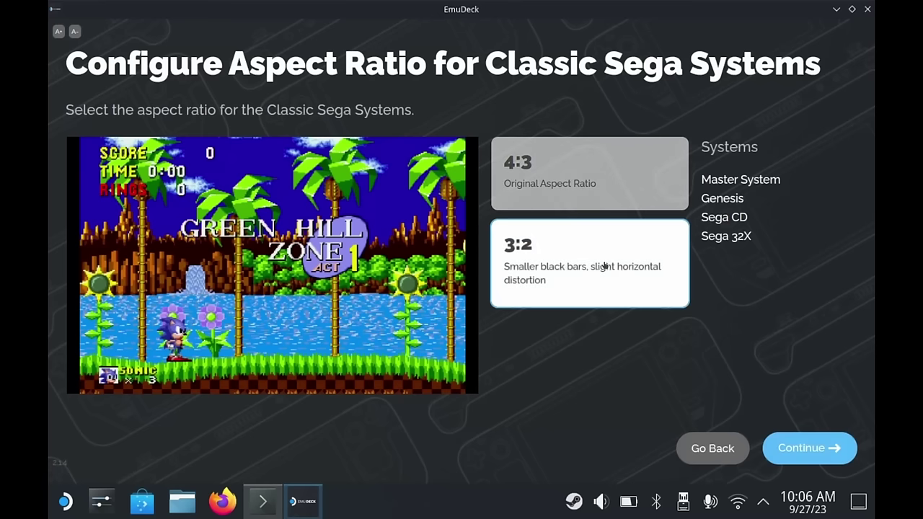
key(Return)
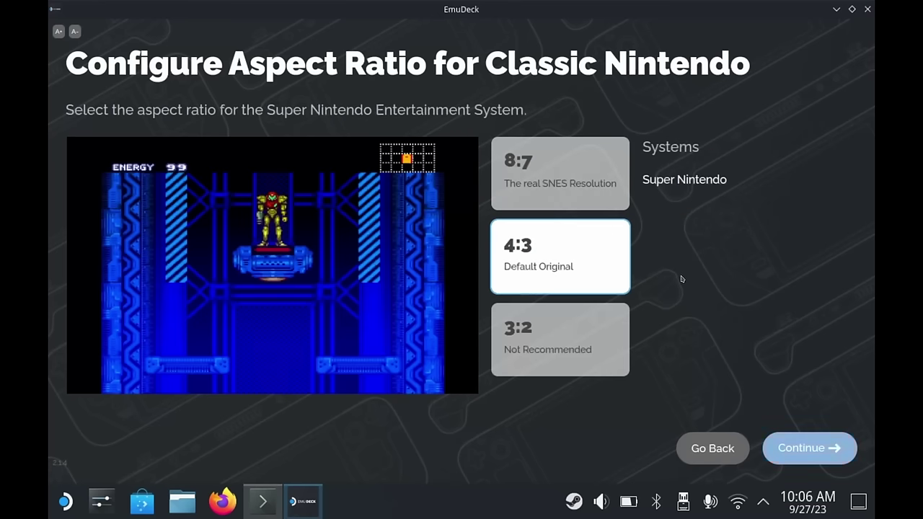
click(788, 456)
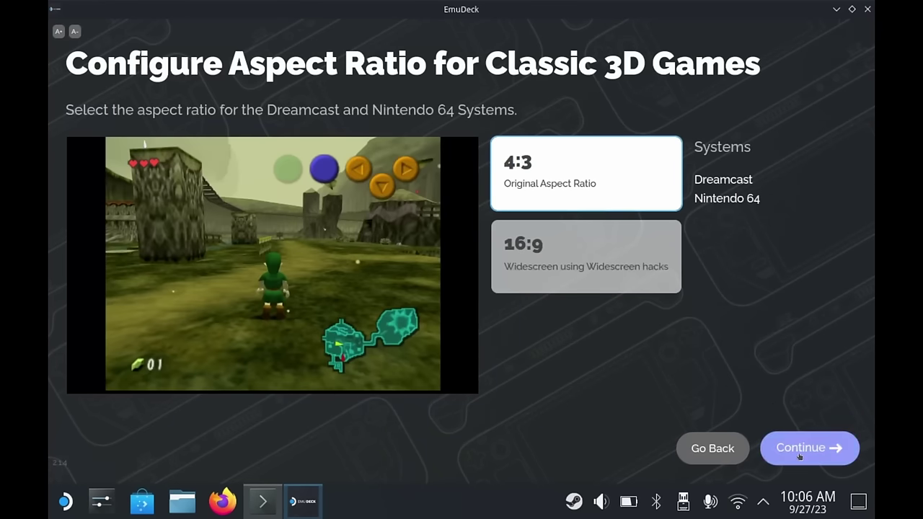
click(799, 456)
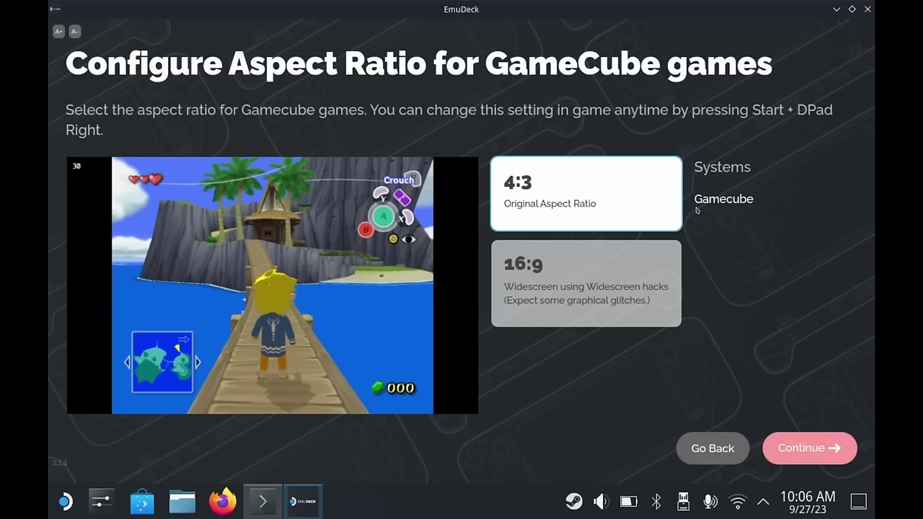
click(793, 448)
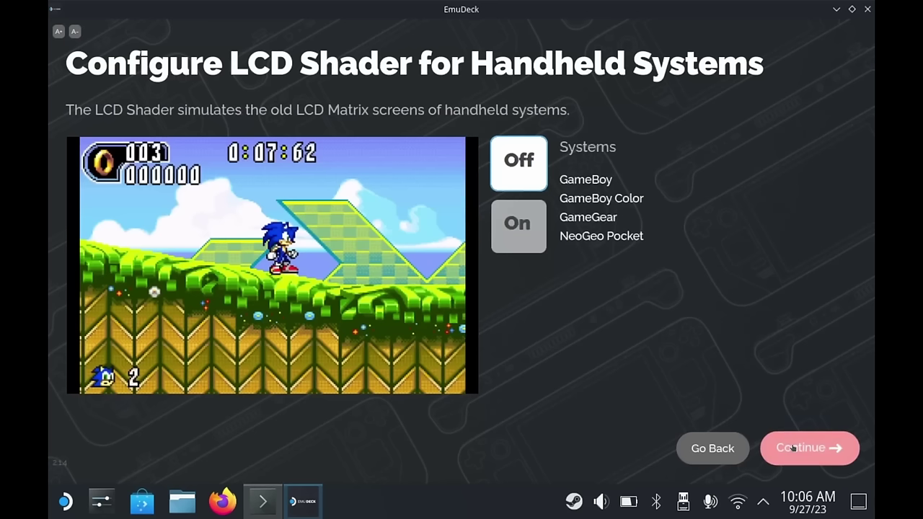
Step: Turn on the handheld LCD shader and the CRT shaders for 2D and 3D games
click(534, 243)
click(826, 452)
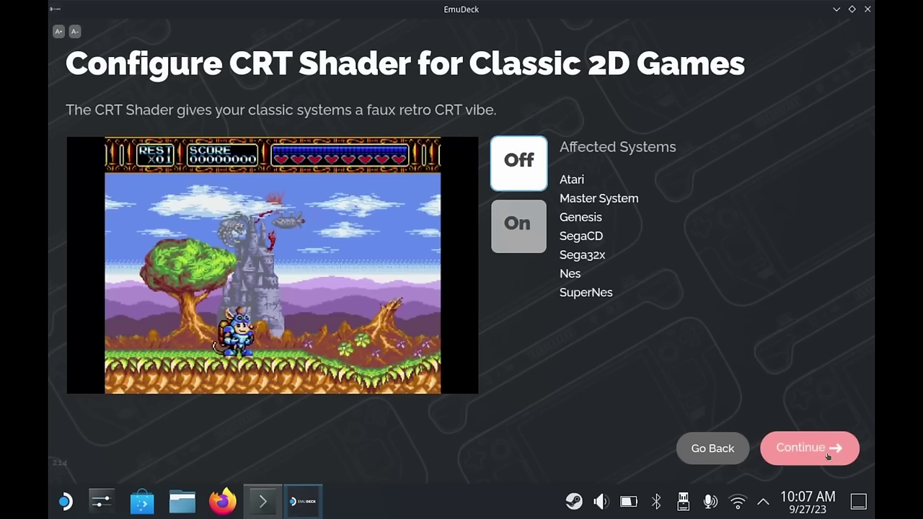
click(517, 226)
click(800, 446)
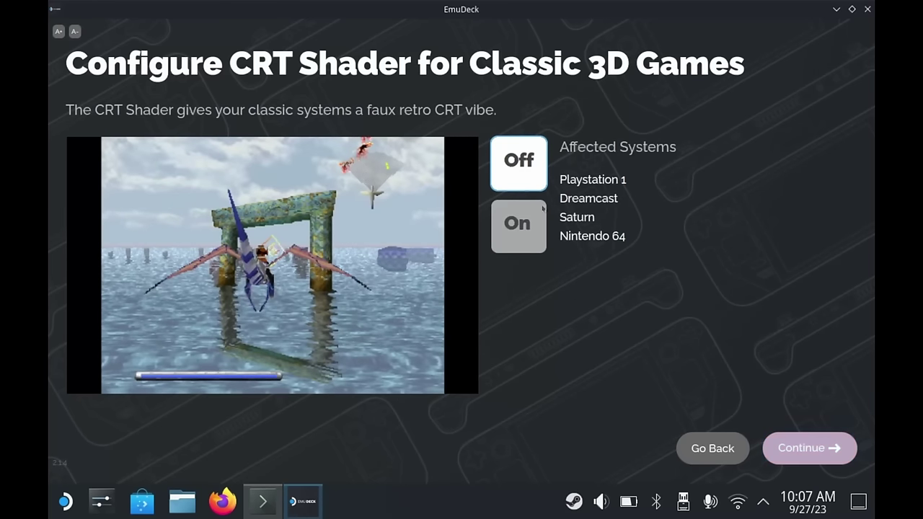
click(520, 225)
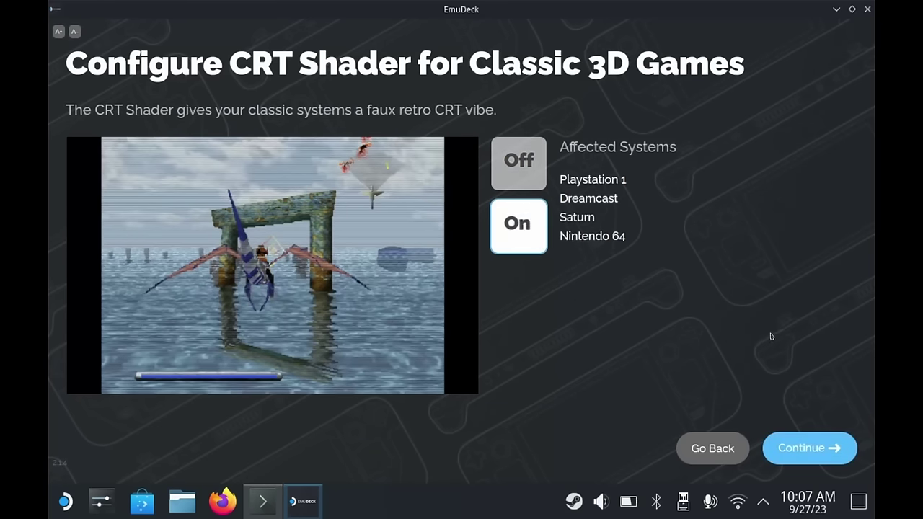
click(822, 449)
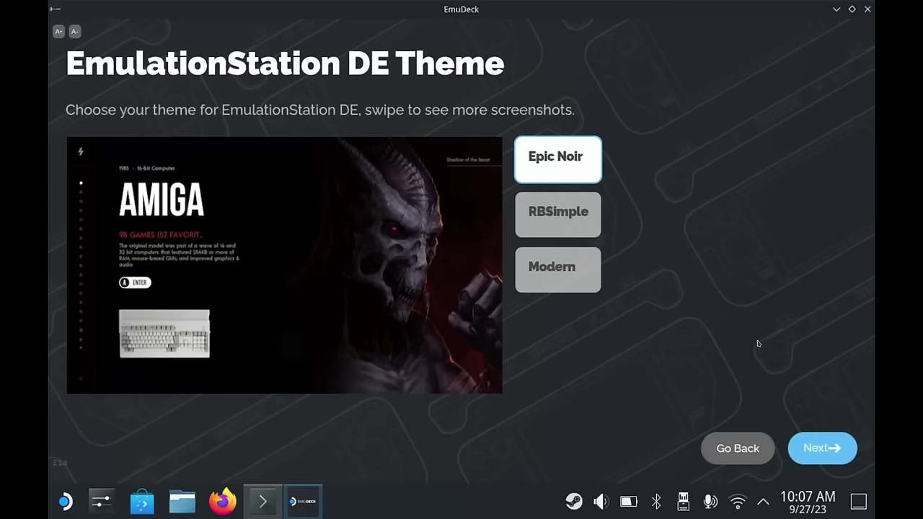
Step: Choose the Modern EmulationStation DE theme over RBSimple and reach the summary
click(591, 226)
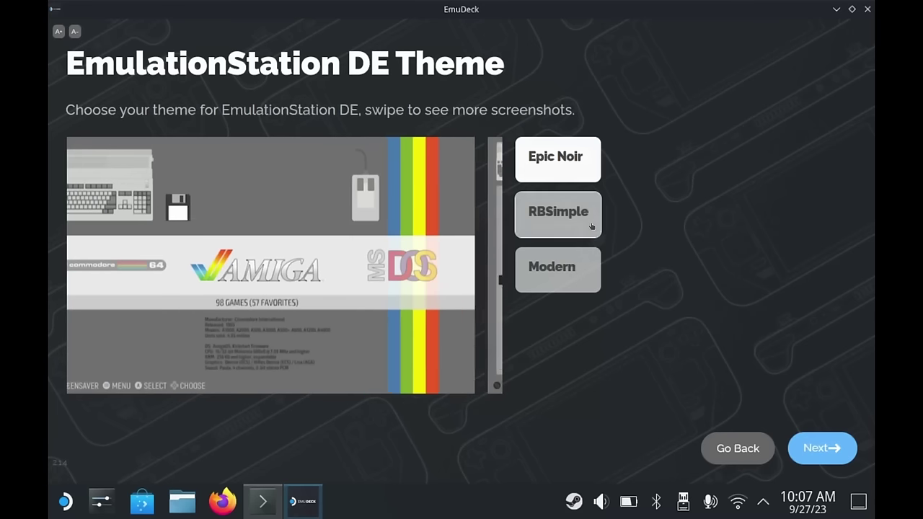
click(586, 271)
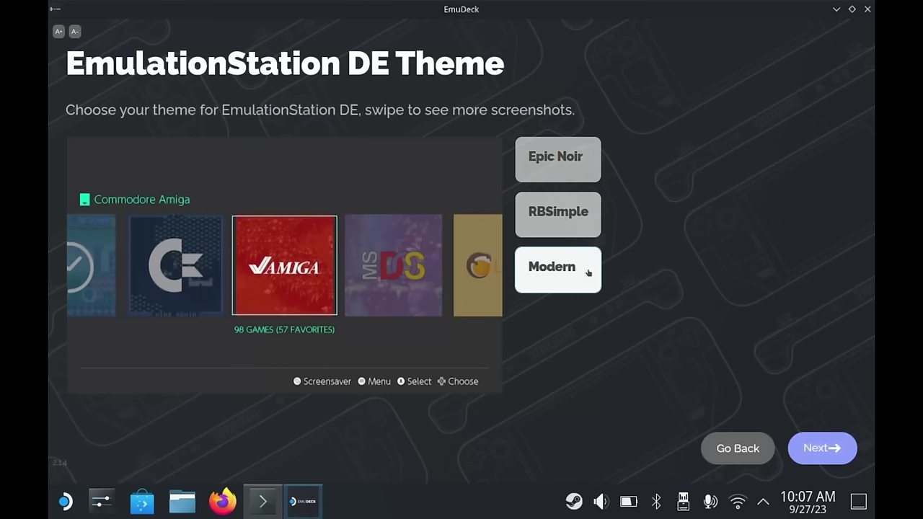
click(818, 447)
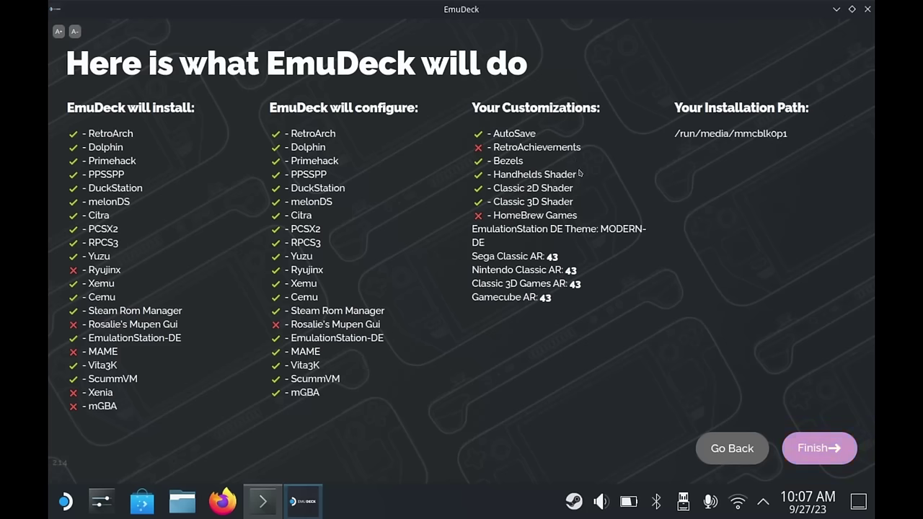
Step: Run the installation to completion, then go on to adding games
click(820, 452)
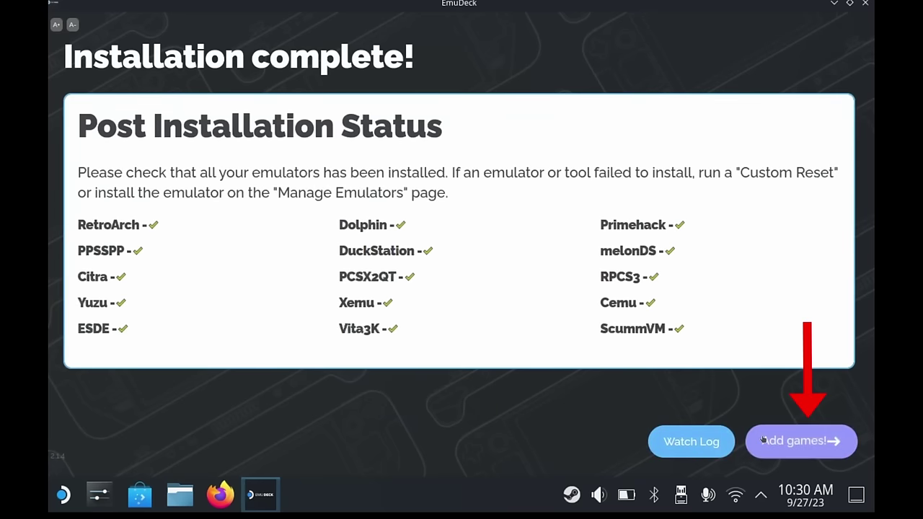
click(800, 441)
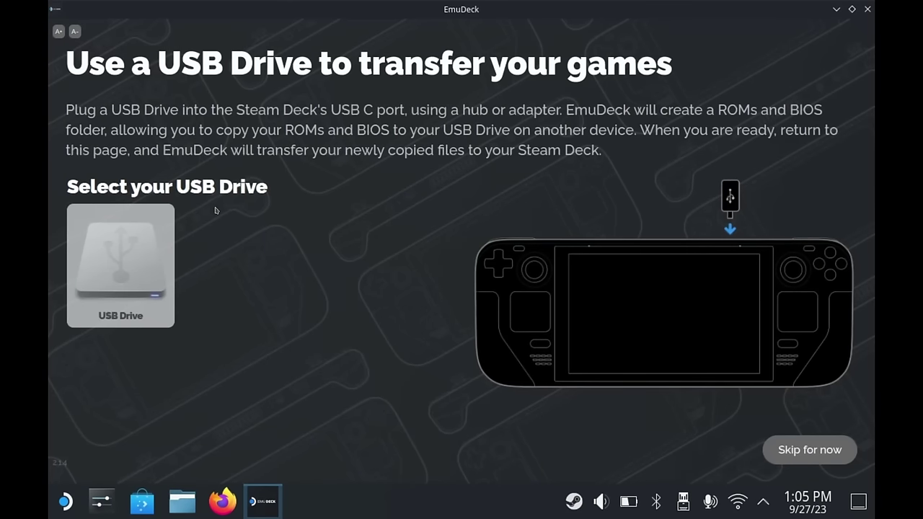
Step: Select the NEW VOLUME USB drive as the games destination
click(127, 256)
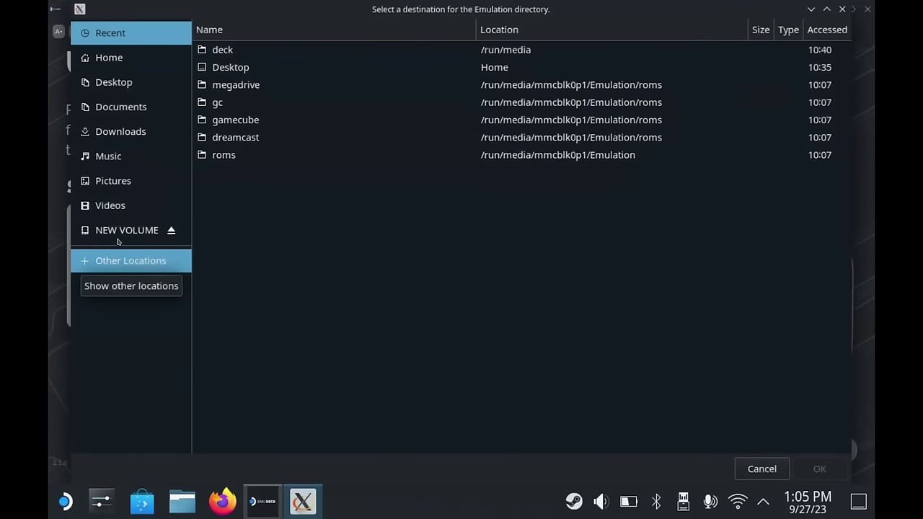
click(119, 235)
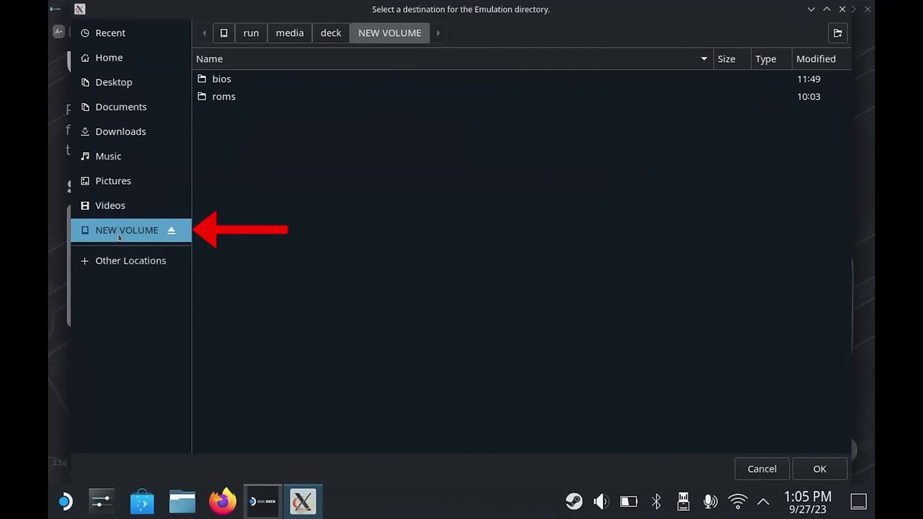
click(815, 468)
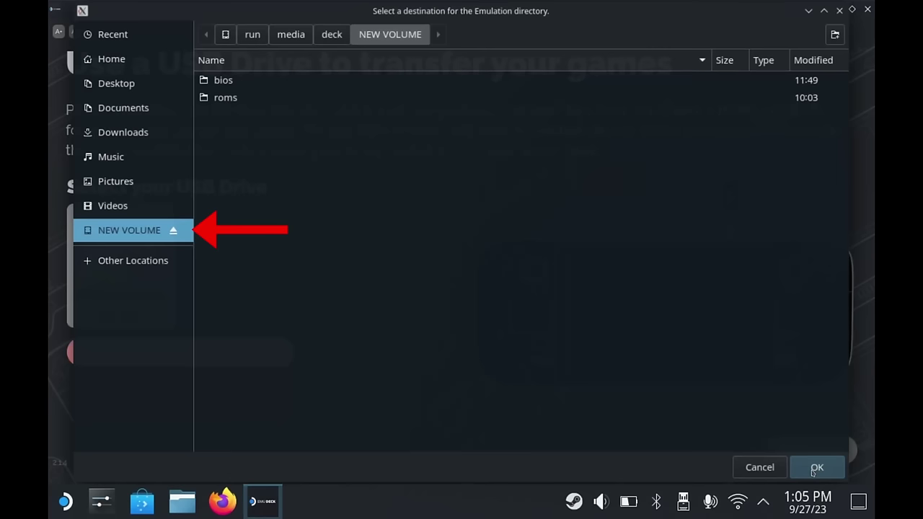
Step: Create the EmuDeck roms and bios folders on the USB drive and open NEW VOLUME
click(816, 467)
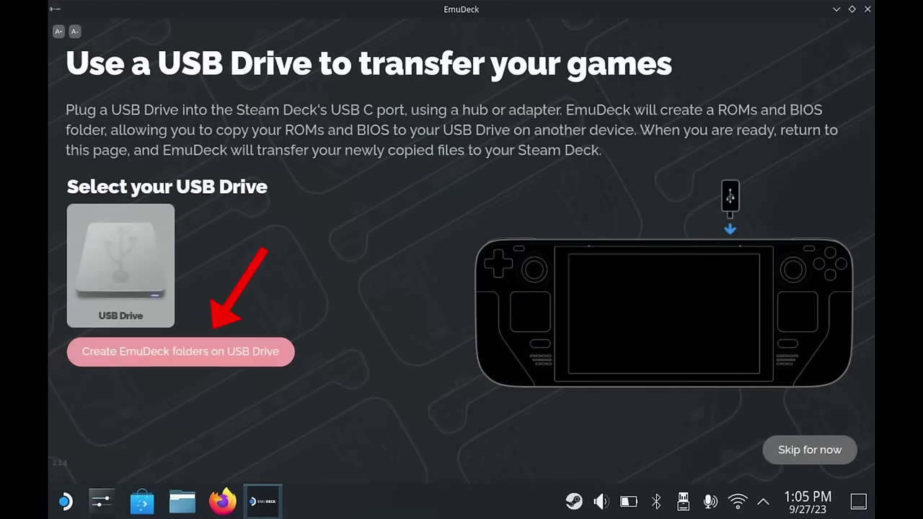
click(129, 353)
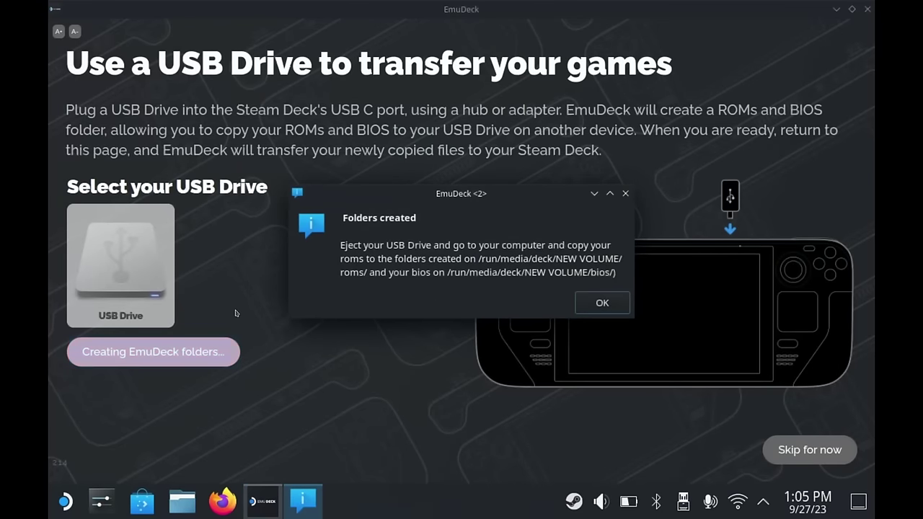
click(606, 304)
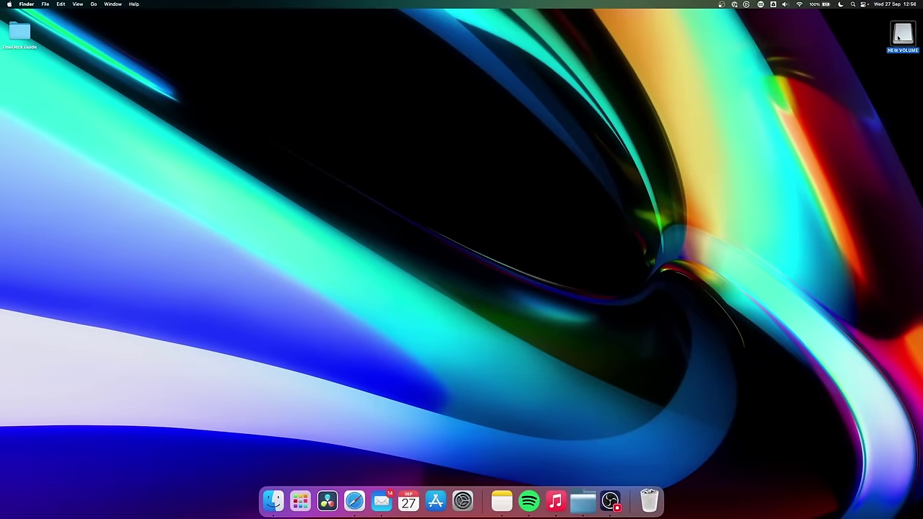
double_click(901, 35)
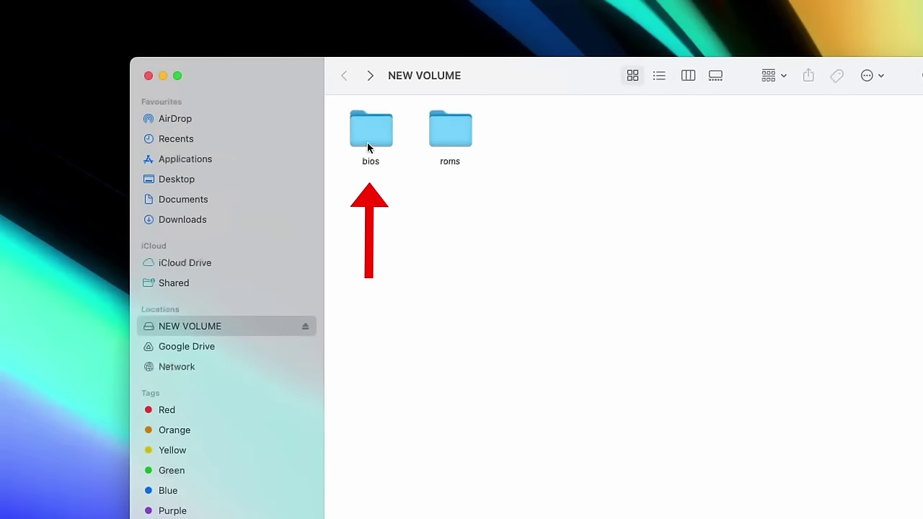
Step: Open the drive's roms folder, then GAMES inside the desktop's EmuDeck Guide folder
double_click(454, 140)
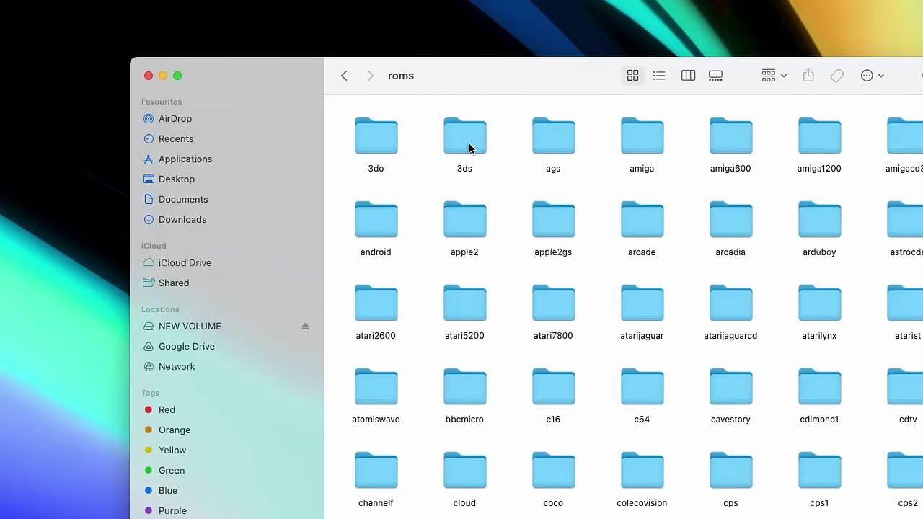
scroll(624, 307, down, 15)
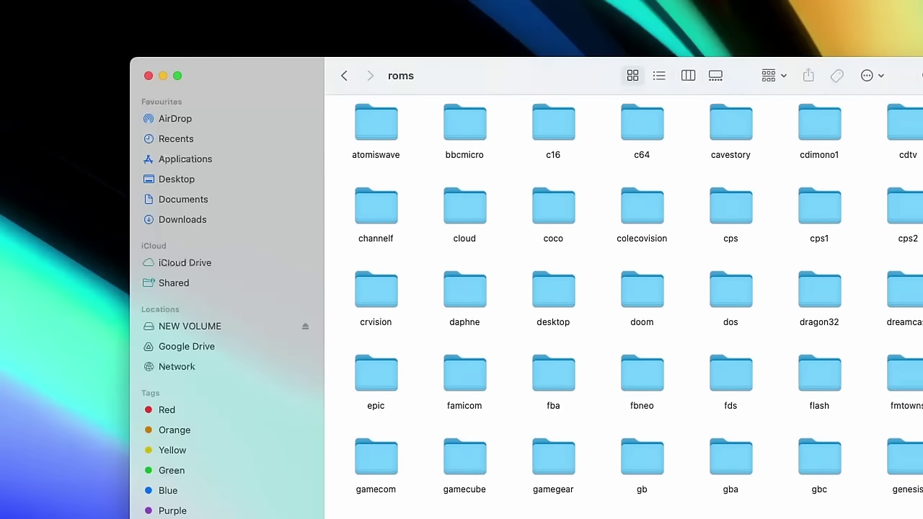
scroll(623, 307, down, 10)
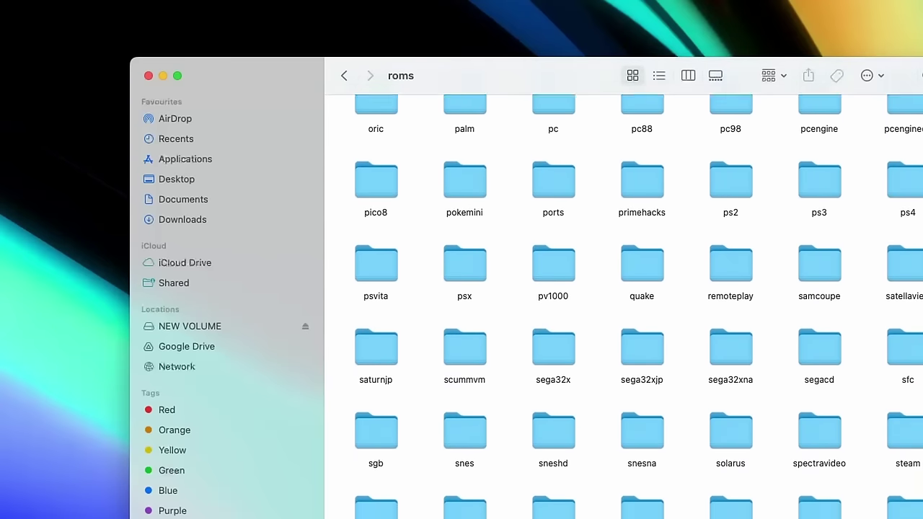
scroll(624, 306, up, 20)
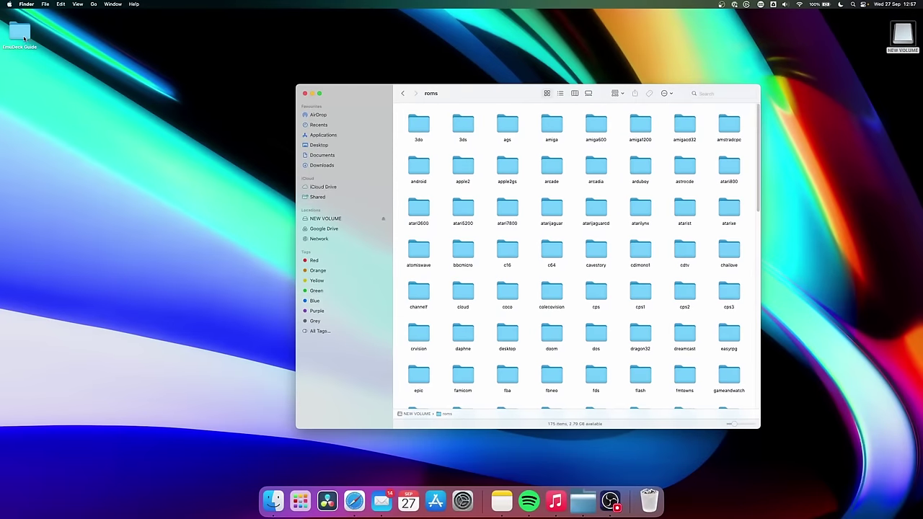
double_click(20, 32)
double_click(181, 83)
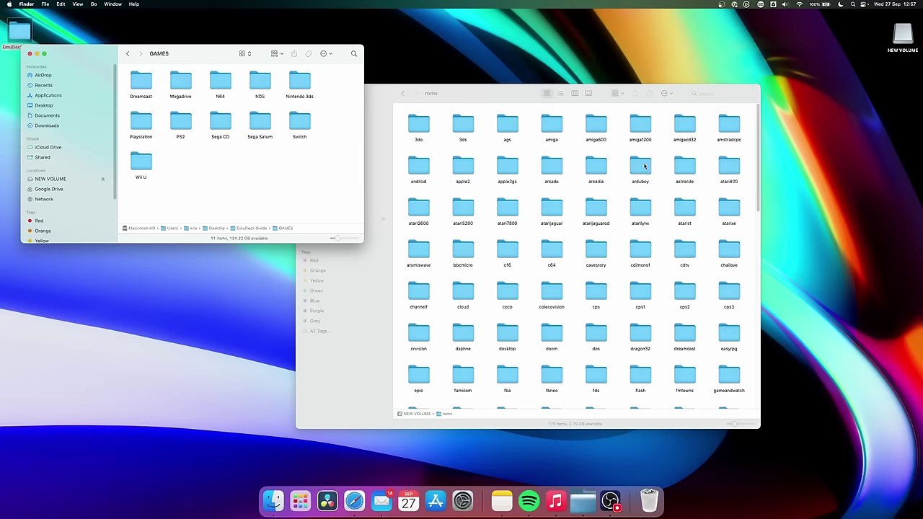
Step: Copy the 18 Wheeler game from GAMES > Dreamcast into the drive's roms > dreamcast folder
click(354, 501)
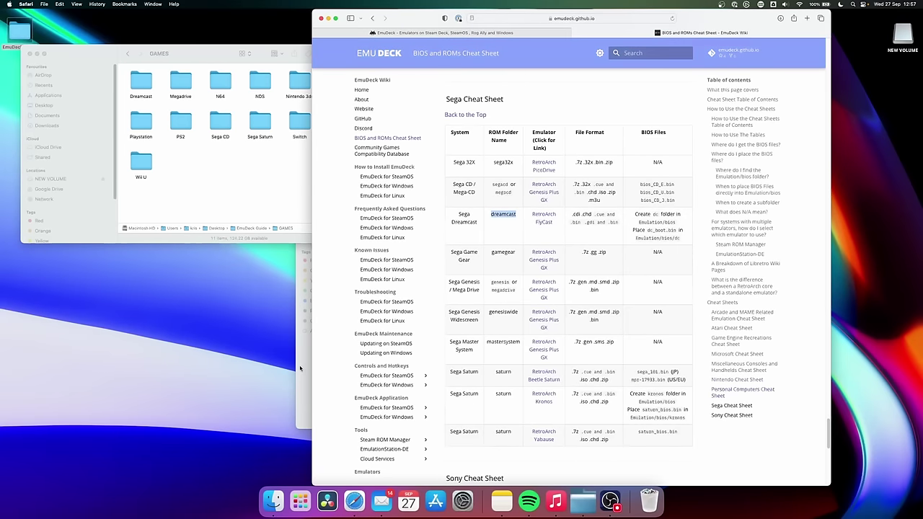
click(300, 368)
click(508, 297)
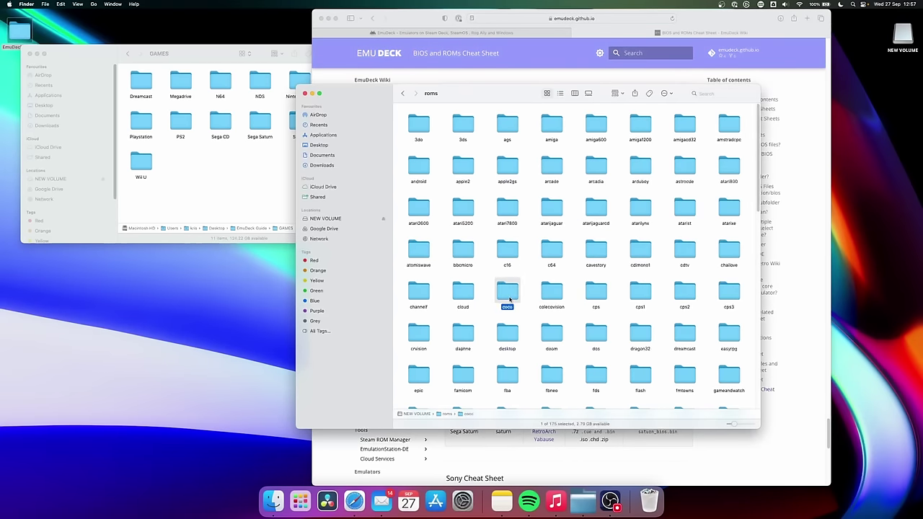
key(d)
scroll(508, 311, down, 1)
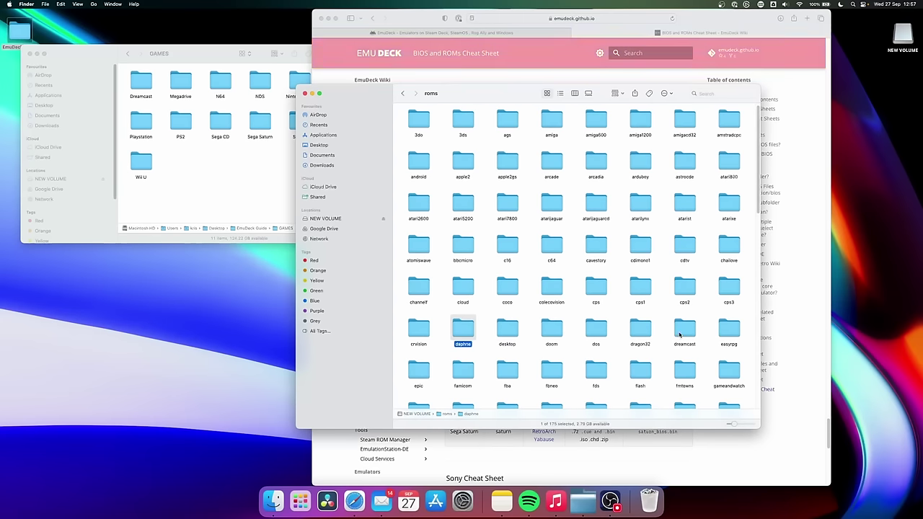
double_click(679, 333)
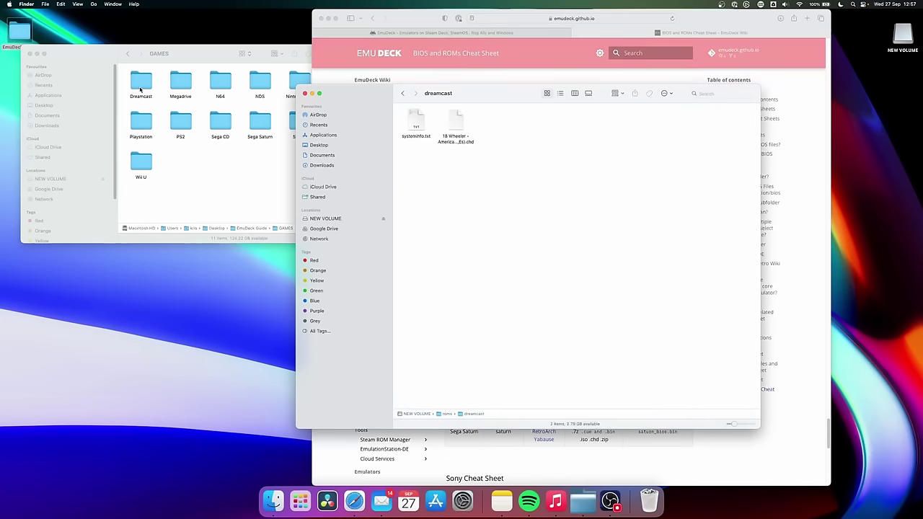
double_click(141, 89)
drag(141, 85, 473, 144)
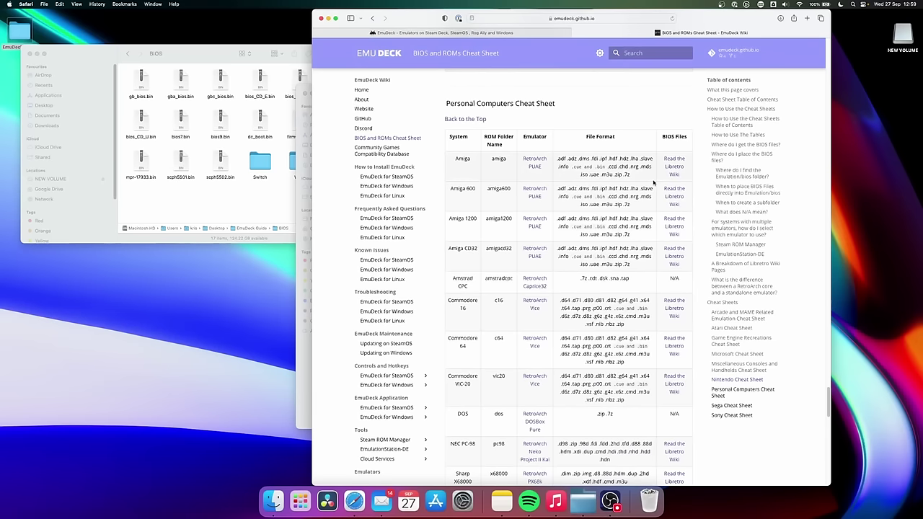
Step: Make a dc folder in the drive's bios folder and put dc_boot.bin in it
scroll(653, 182, down, 15)
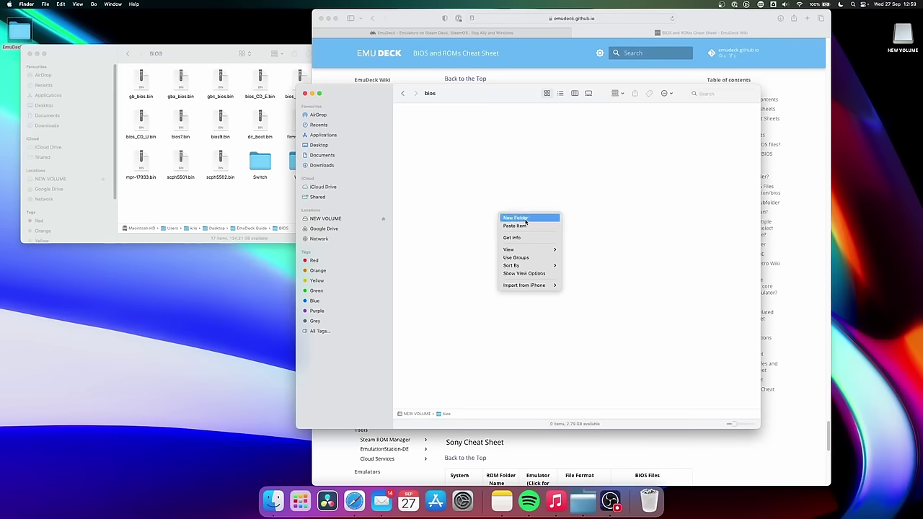
click(526, 217)
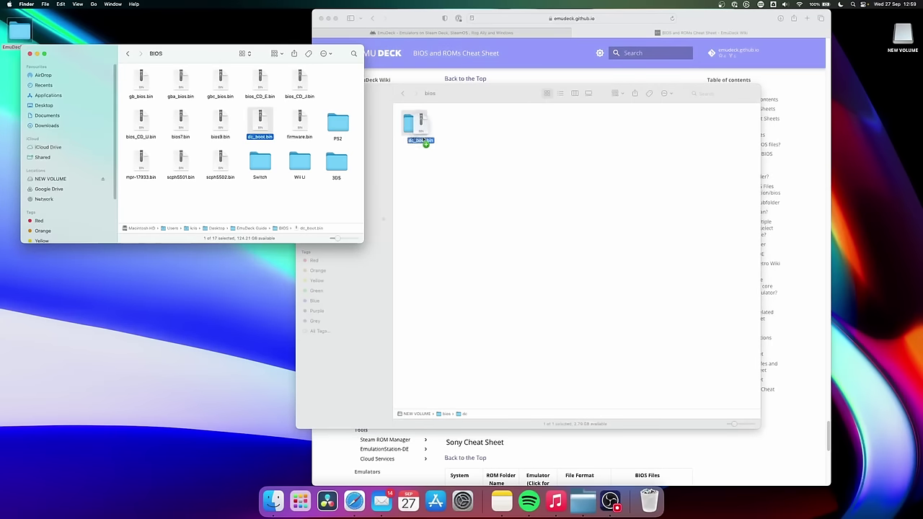
drag(422, 137, 416, 134)
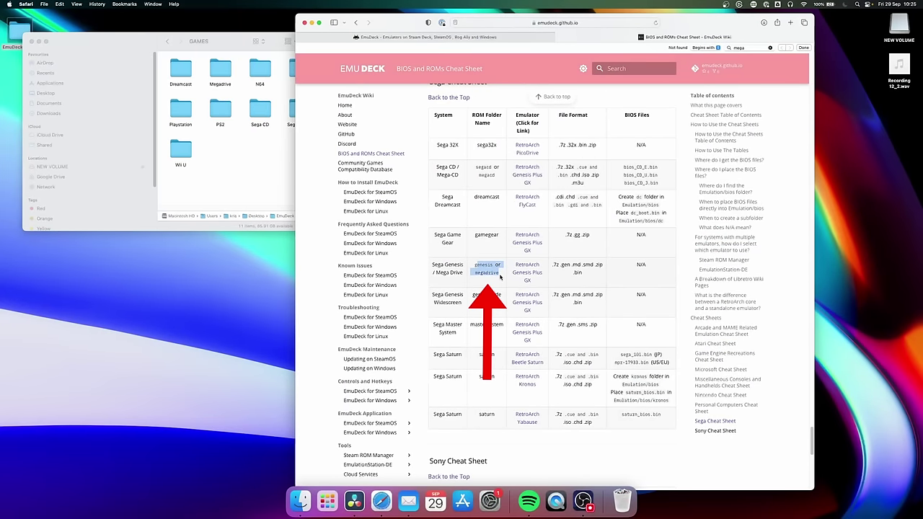
Step: Check the cheat sheet's Genesis BIOS entry (N/A) and return to Finder
click(501, 277)
drag(659, 271, 635, 265)
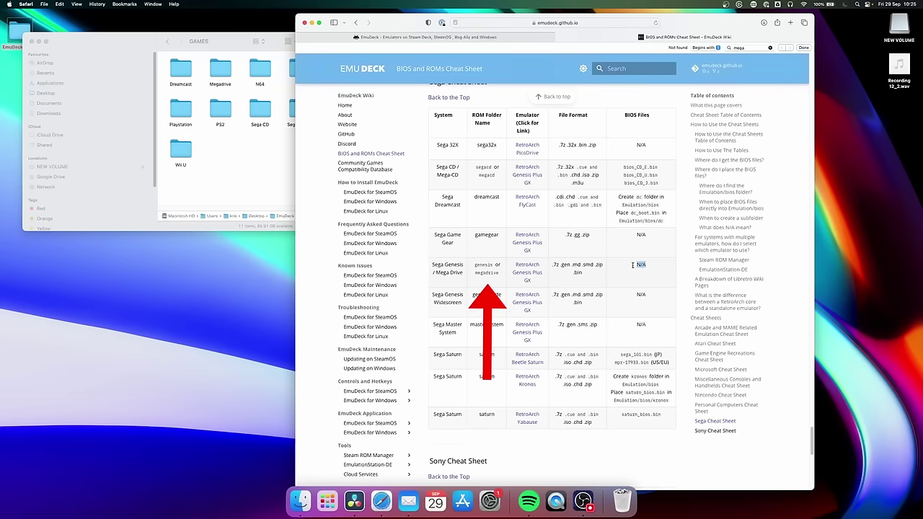
click(622, 278)
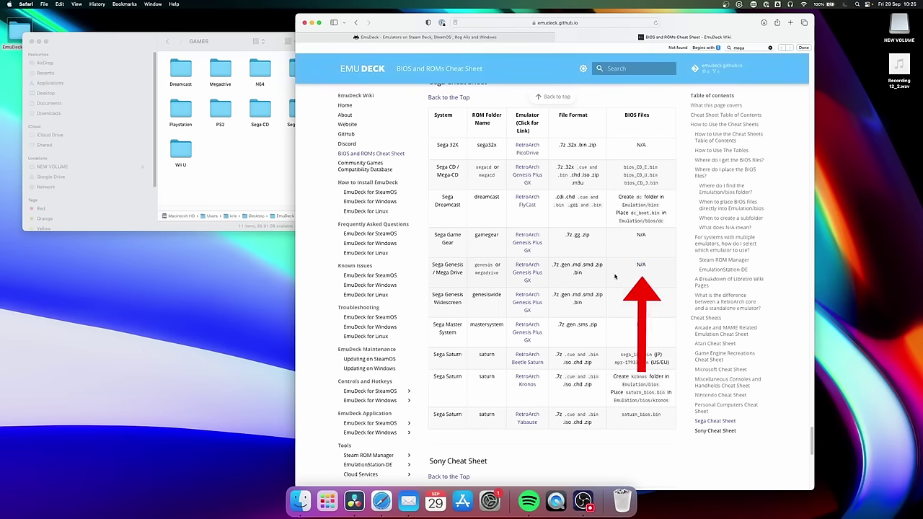
key(super+h)
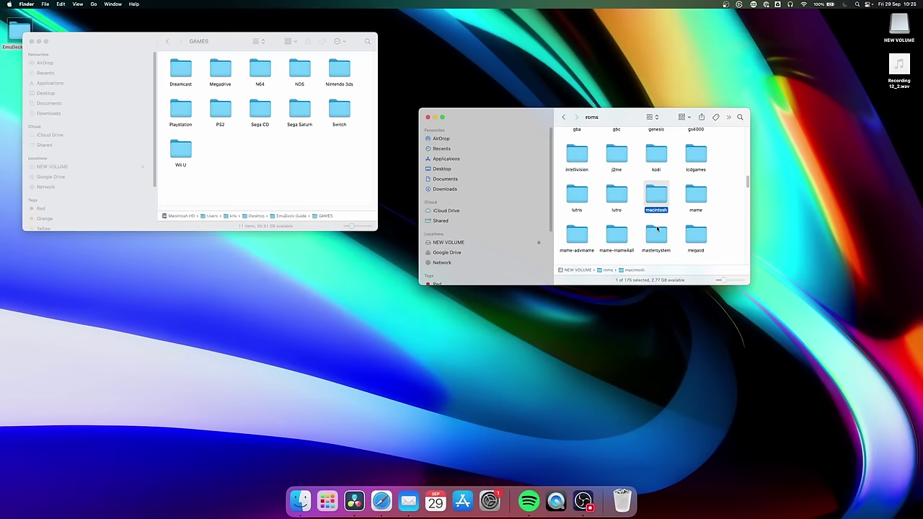
Step: Copy RoboCop versus The Terminator (USA).md into the drive's megadrive folder, replacing the existing copy
scroll(657, 229, down, 3)
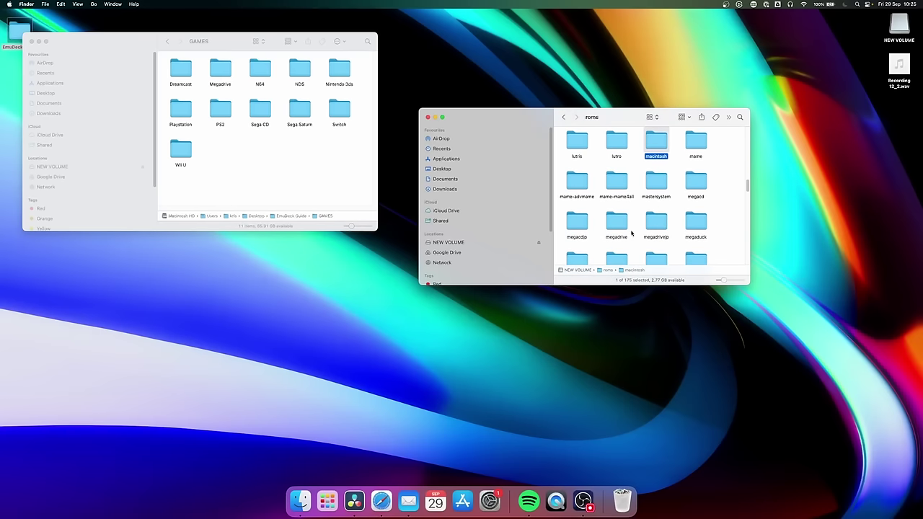
double_click(607, 223)
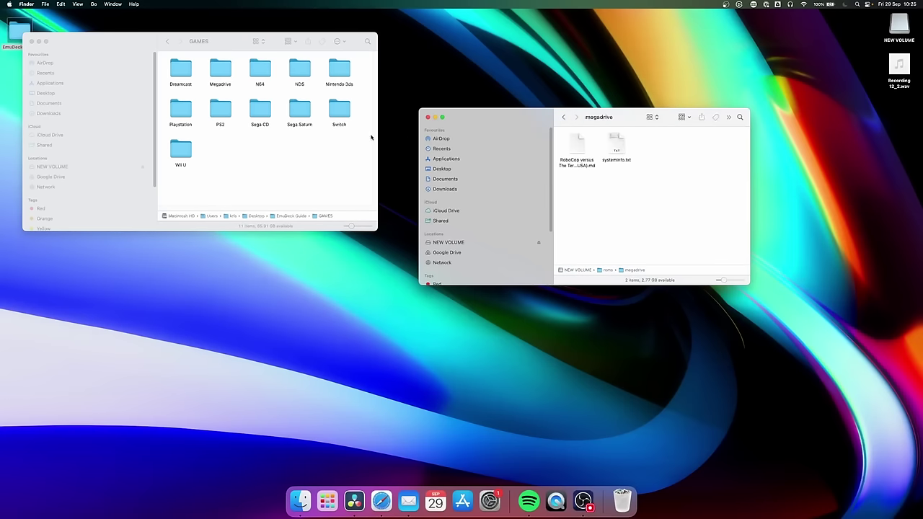
double_click(220, 69)
click(192, 79)
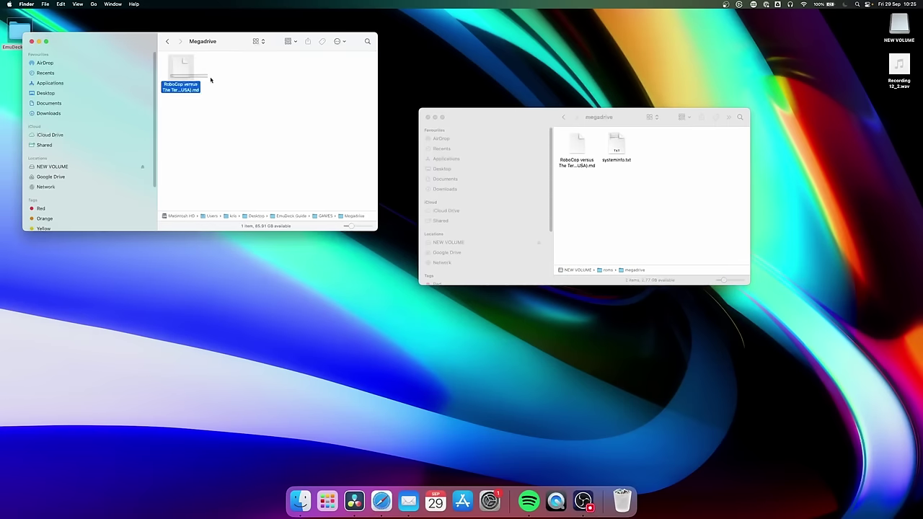
drag(189, 75, 715, 264)
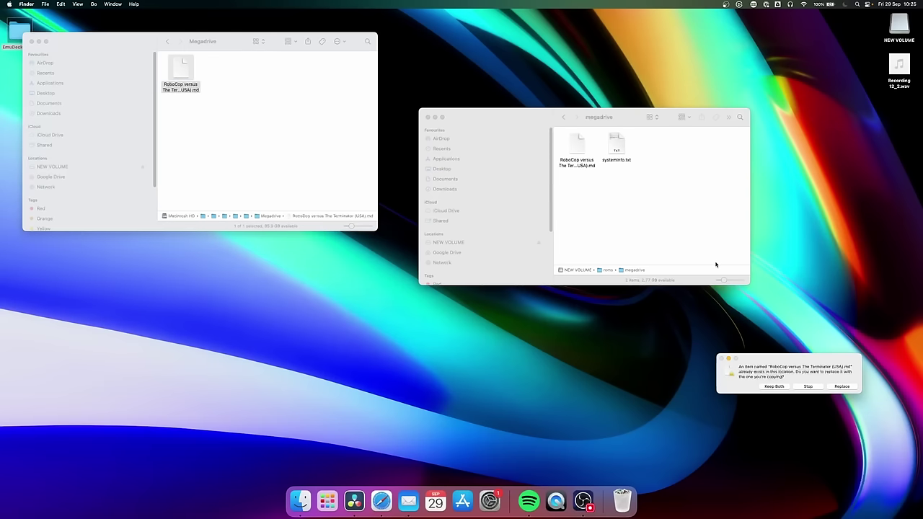
key(Return)
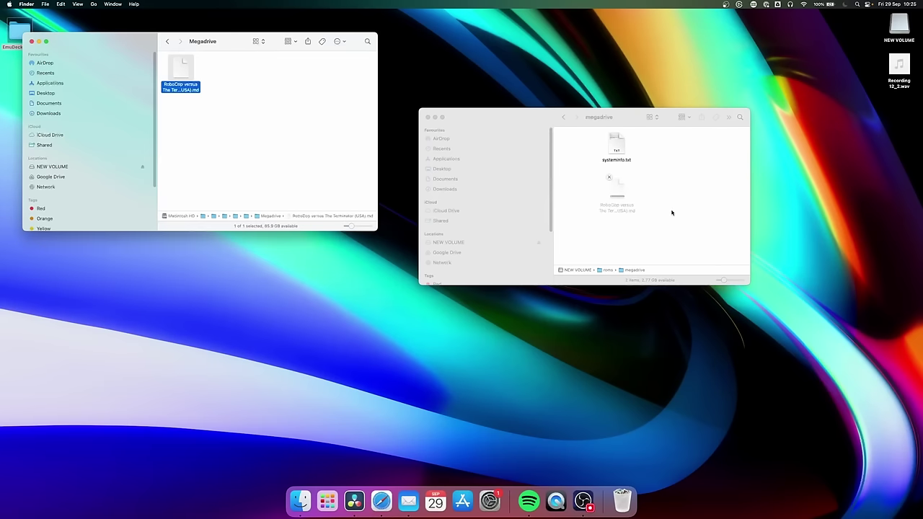
click(618, 192)
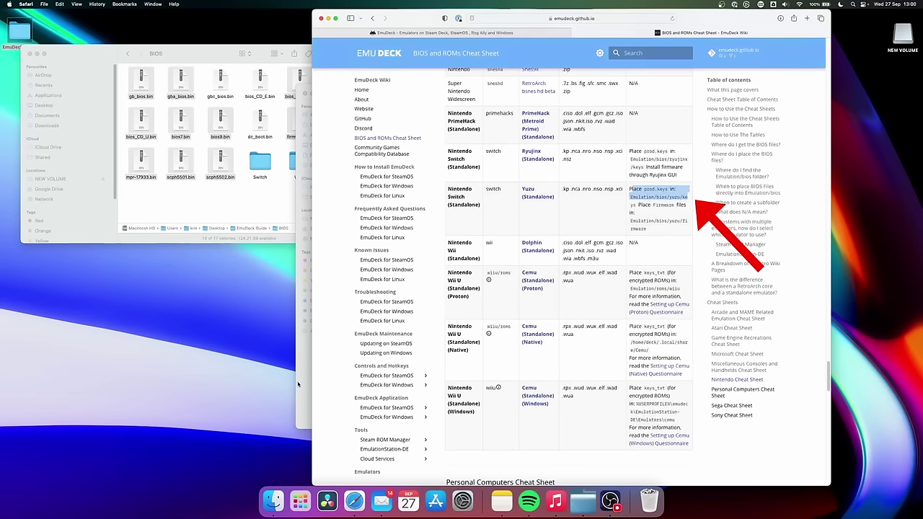
Step: Create a new folder named 'yuzu' in the drive's bios folder
click(298, 384)
right_click(463, 286)
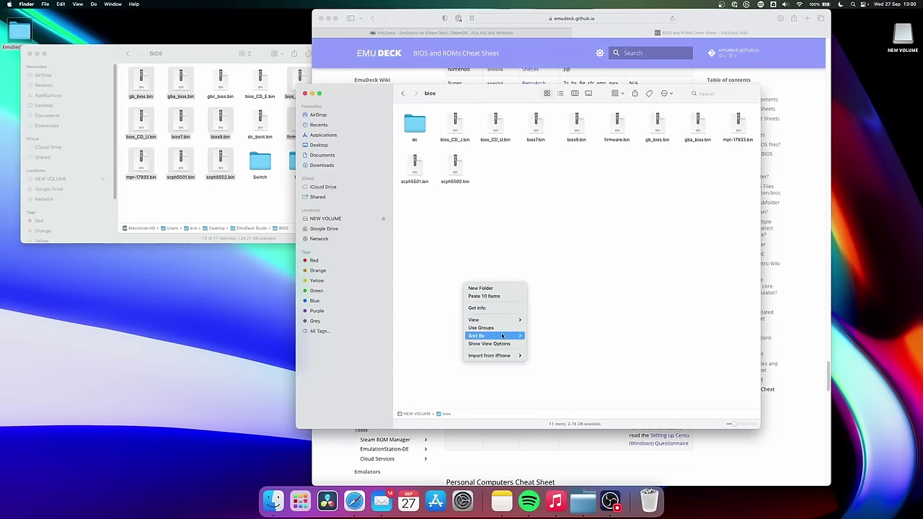
click(492, 289)
text(yuzu)
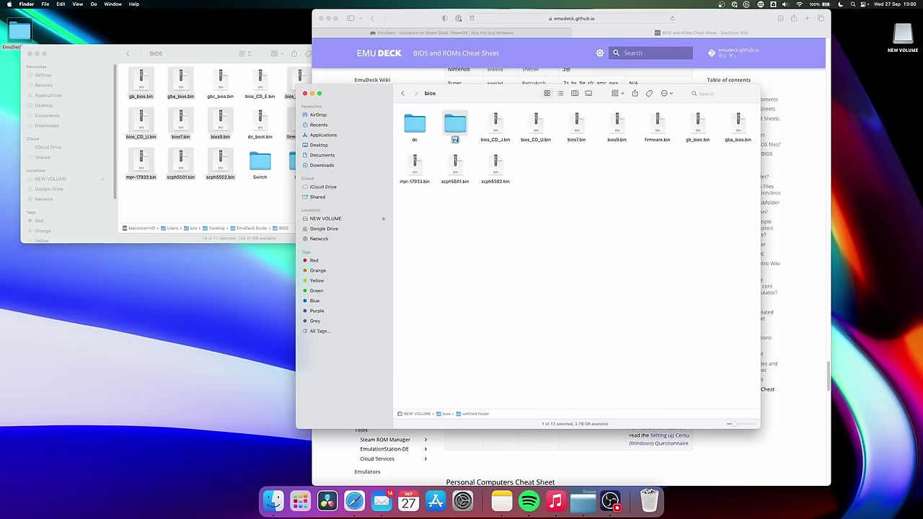
click(510, 299)
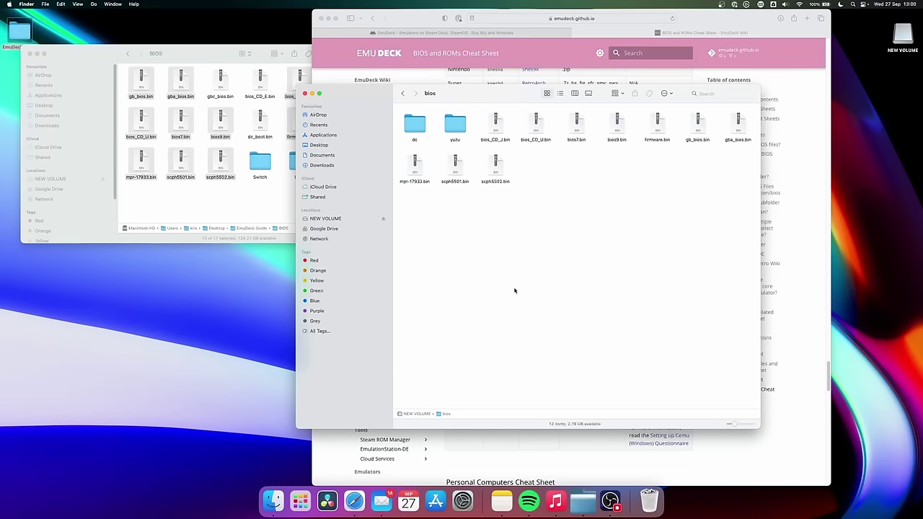
Step: Inside yuzu, create a folder named 'keys' and open it
double_click(454, 132)
right_click(477, 209)
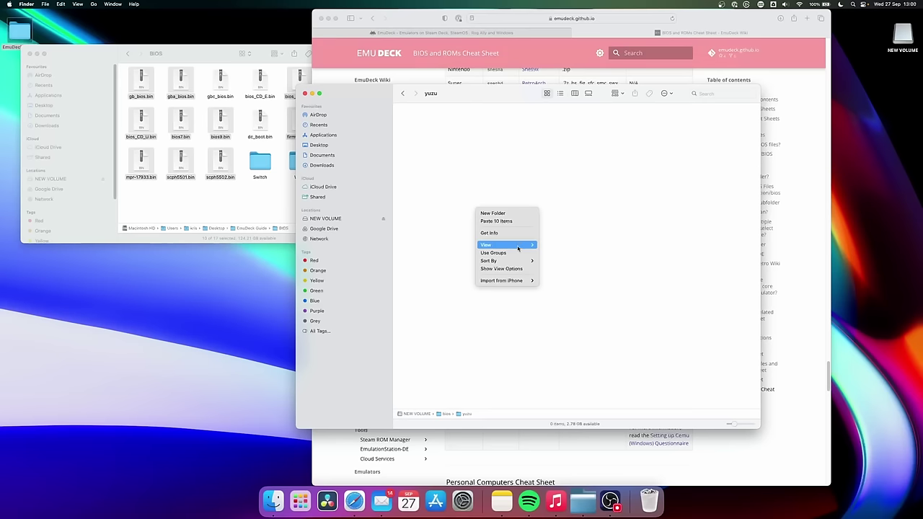
click(493, 213)
text(keys)
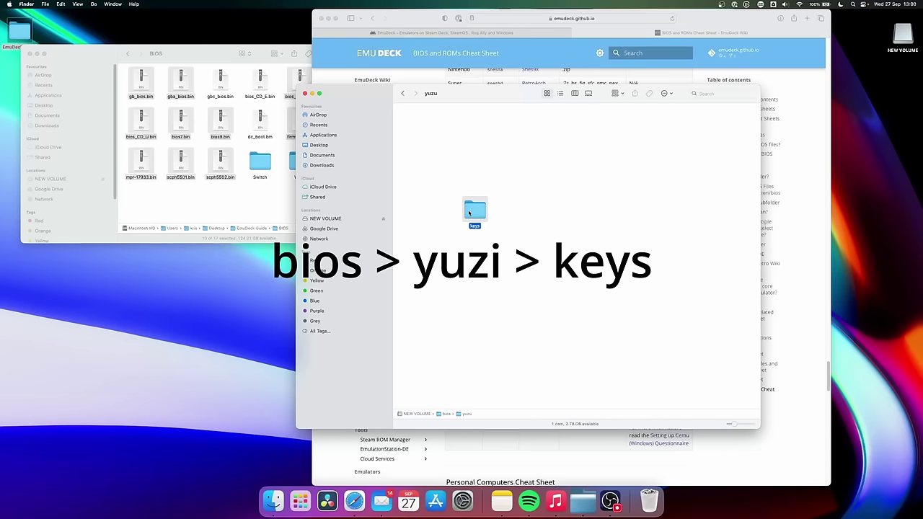
drag(474, 209, 414, 124)
double_click(414, 123)
Step: Copy prod.keys from the computer's BIOS > Switch folder into the drive's keys folder
click(281, 206)
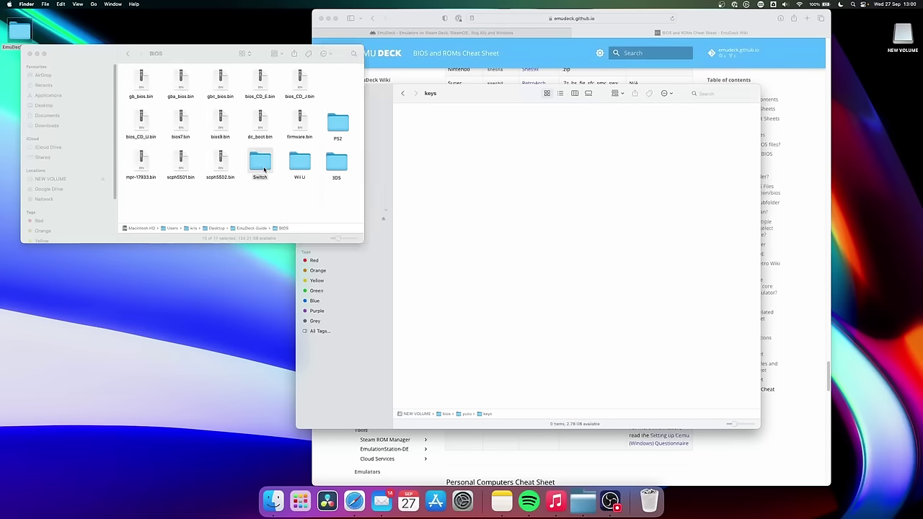
double_click(260, 162)
drag(143, 85, 480, 177)
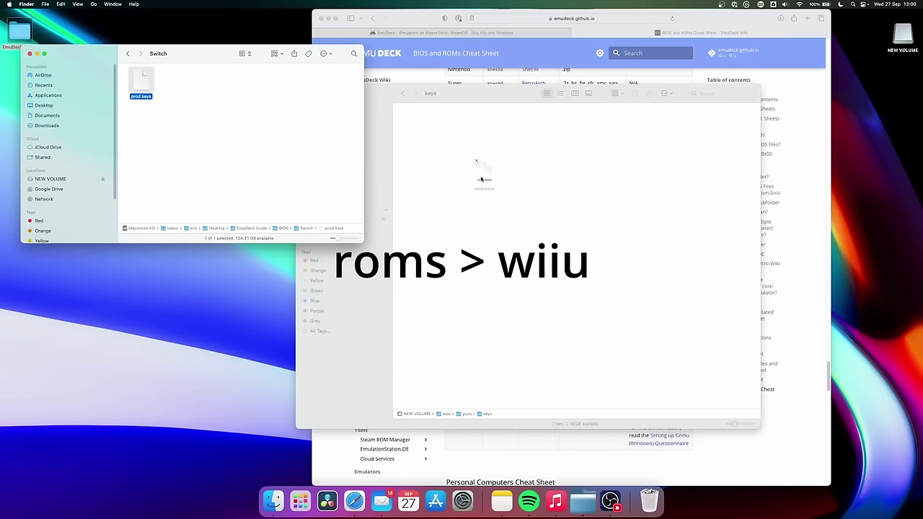
click(479, 178)
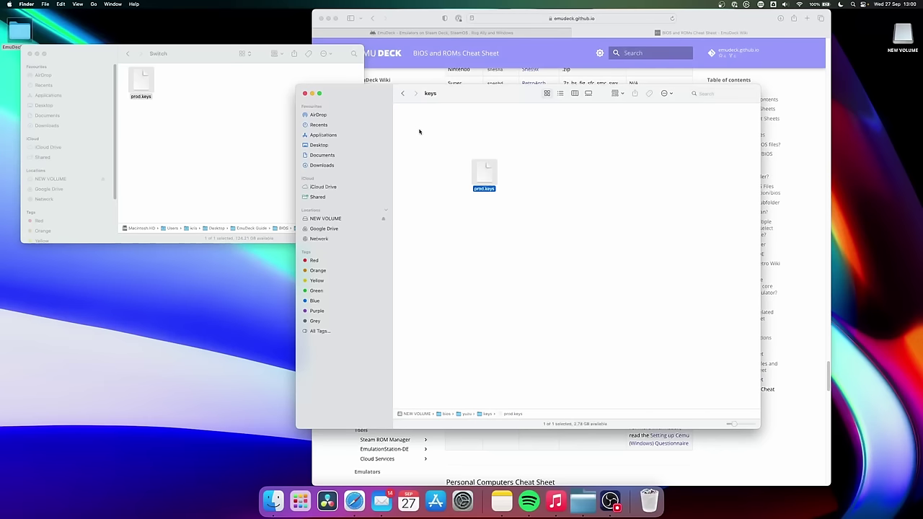
click(405, 109)
Step: Return to the bios and BIOS folders, then highlight the Wii U keys.txt Cemu path note
click(402, 94)
click(402, 93)
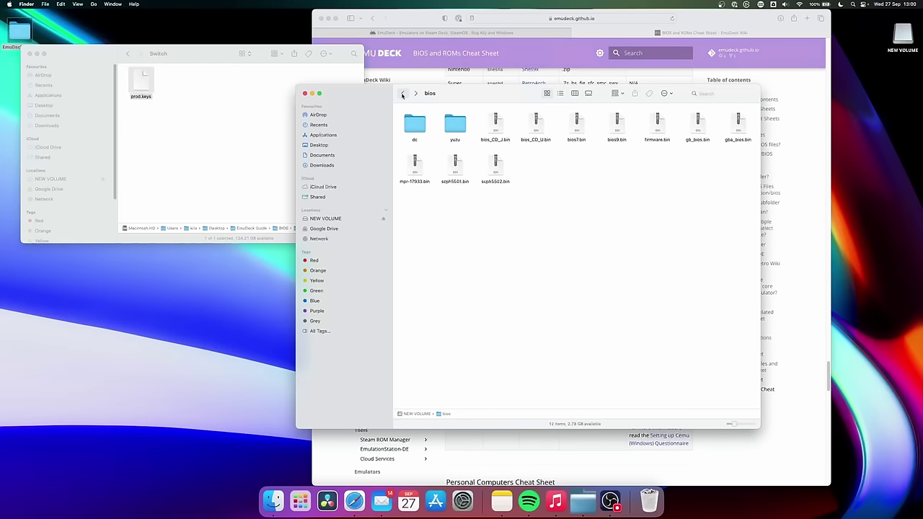
click(128, 53)
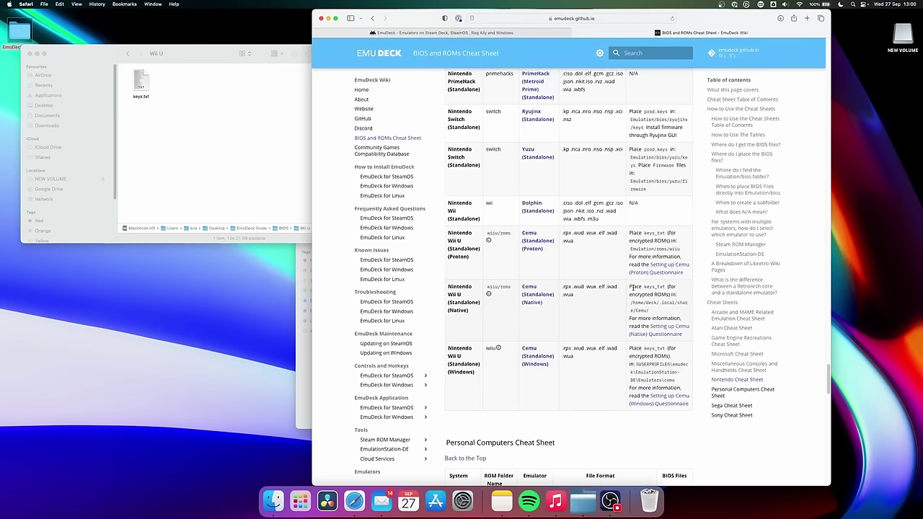
drag(634, 287, 674, 294)
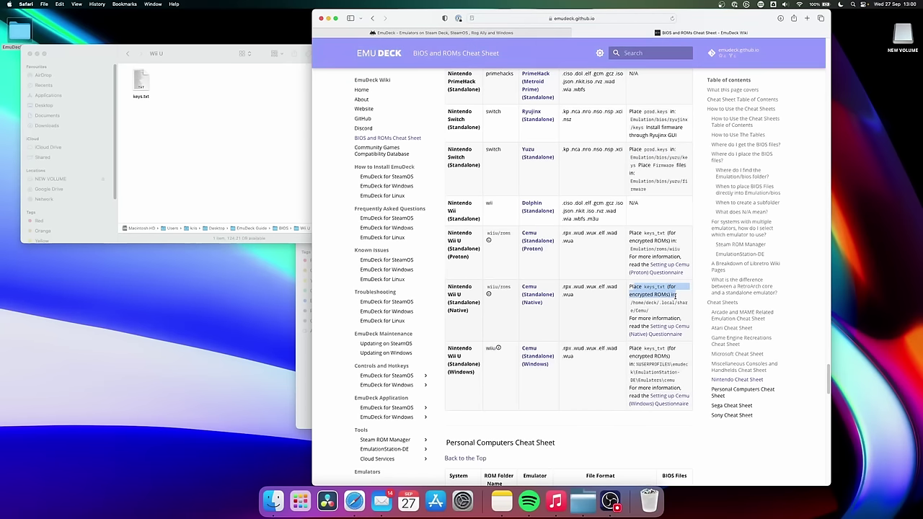
drag(674, 294, 657, 307)
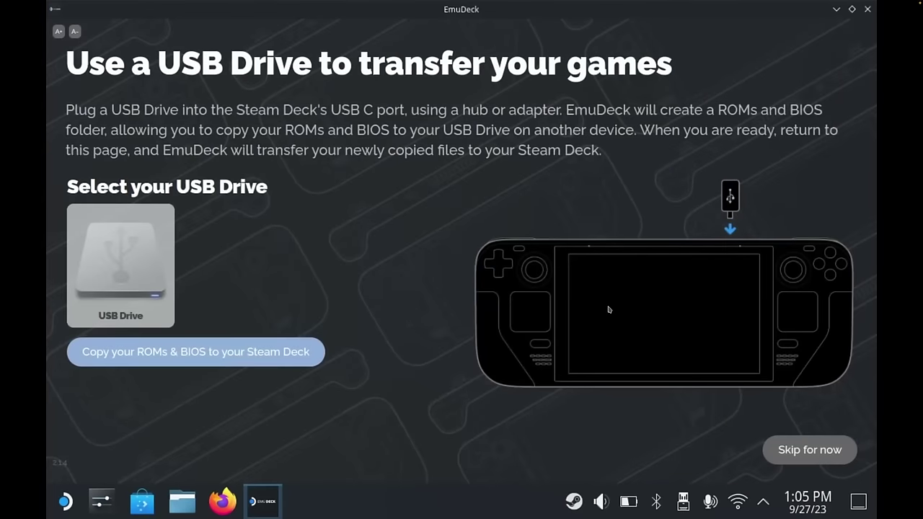
Step: Copy the USB ROMs and BIOS to the Steam Deck, confirm Success, and skip Steam ROM Manager
click(229, 351)
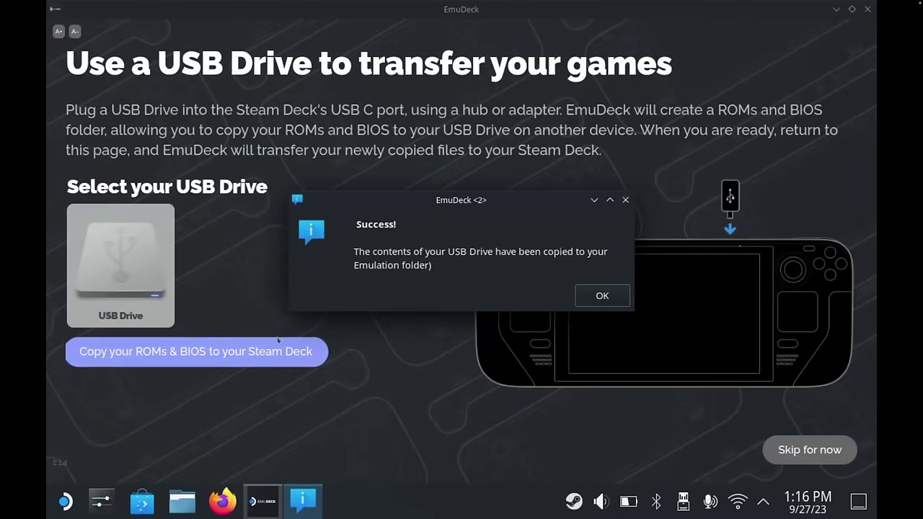
click(602, 299)
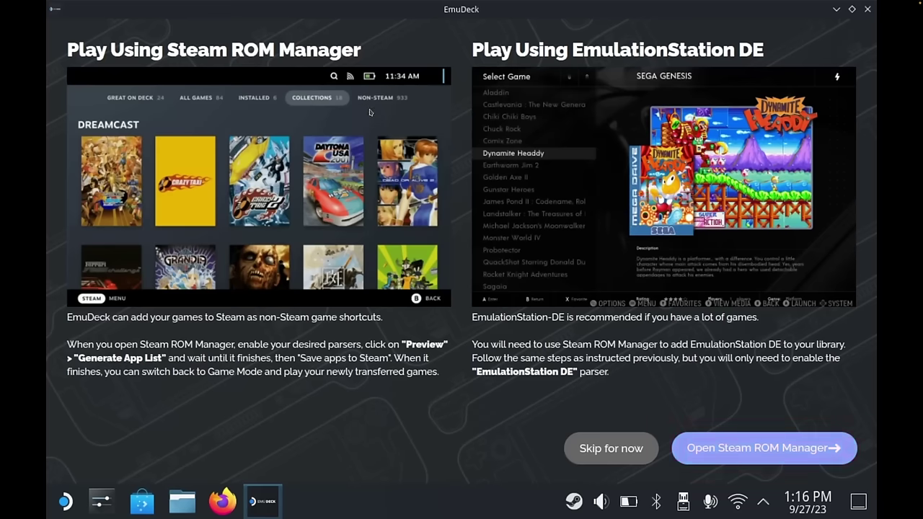
click(602, 449)
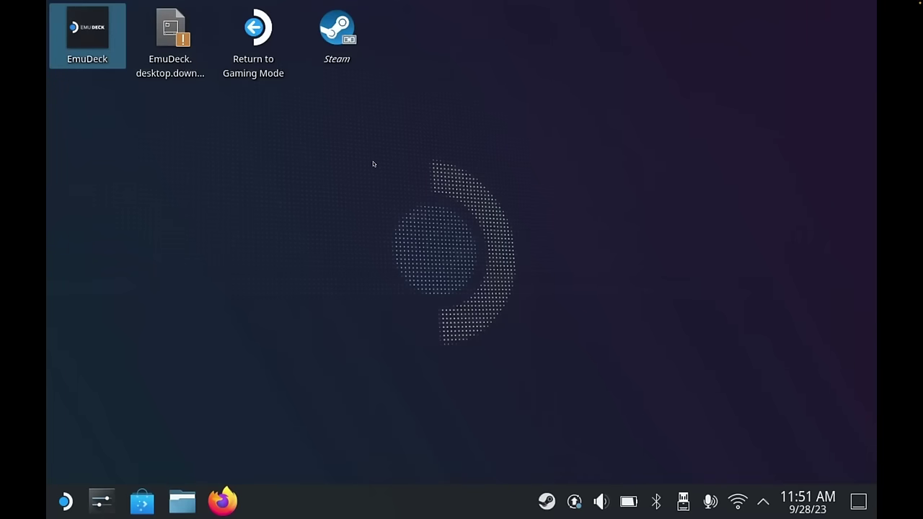
click(352, 169)
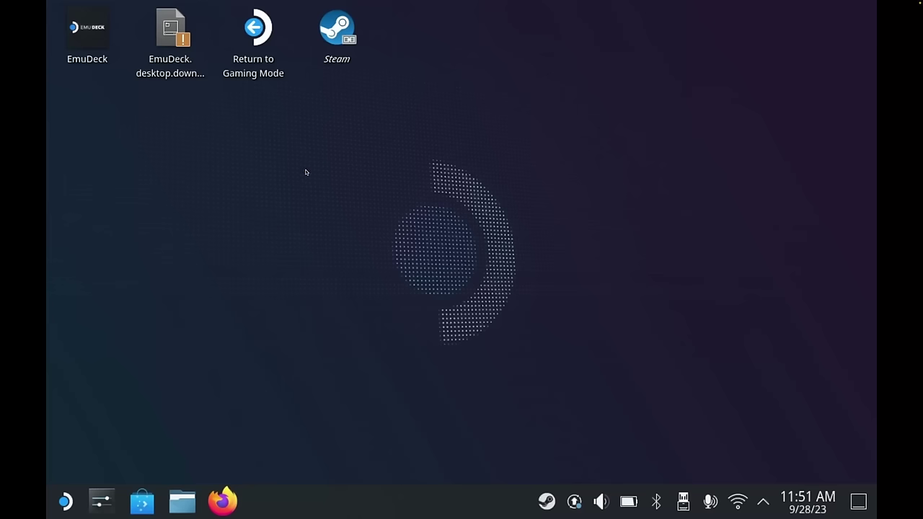
Step: Move EmuDeck.desktop.download to the Trash and relaunch EmuDeck from its desktop icon
right_click(177, 41)
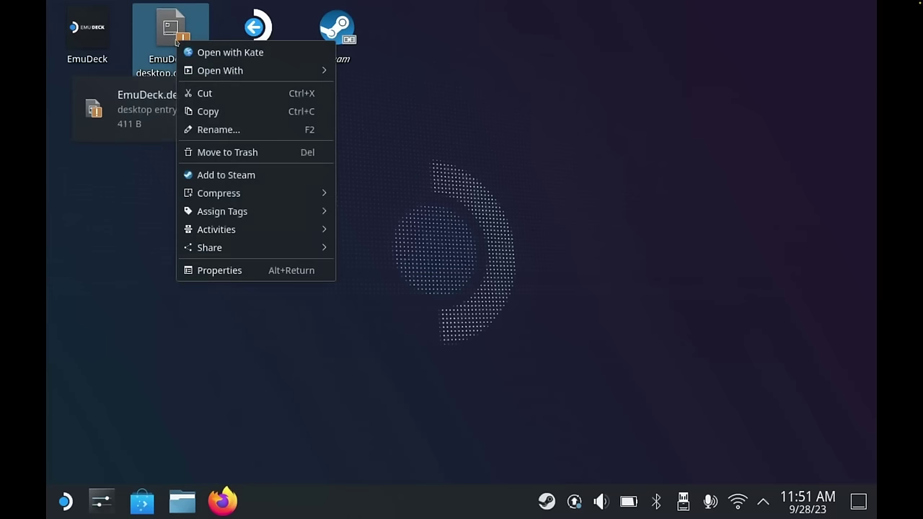
click(241, 152)
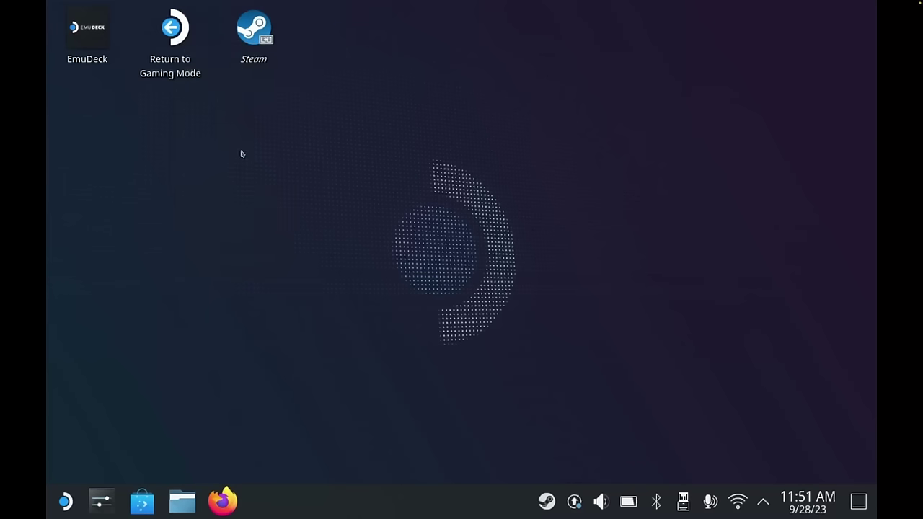
click(81, 38)
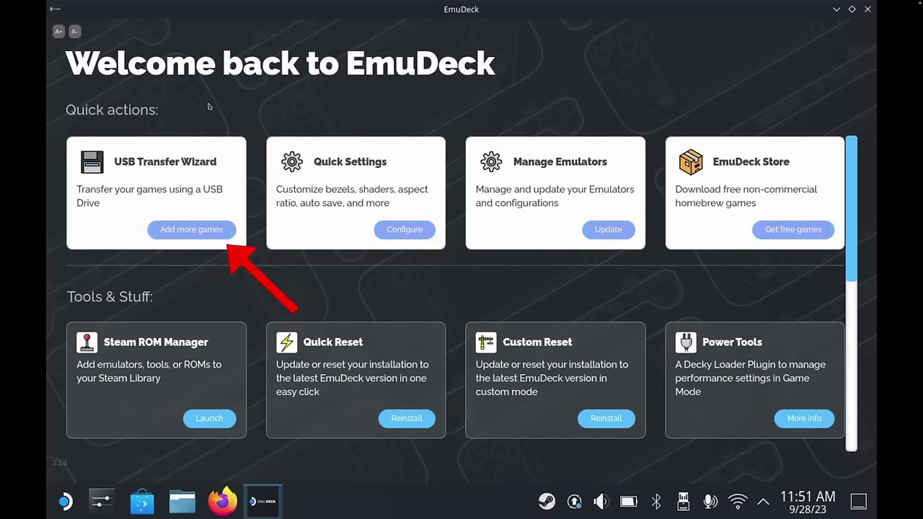
click(224, 230)
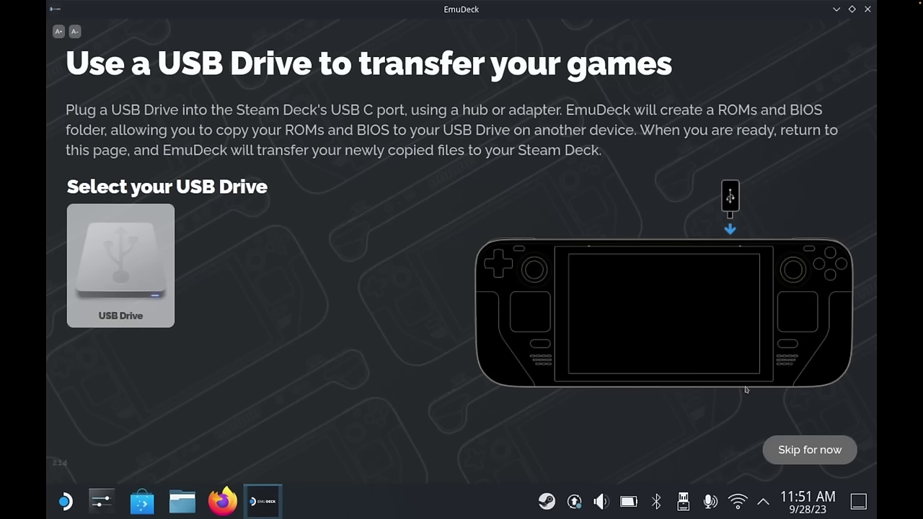
click(792, 450)
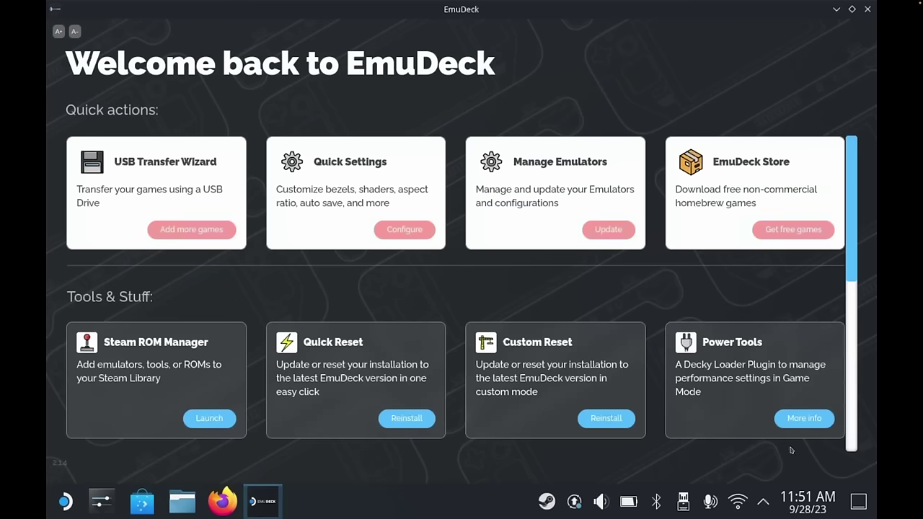
click(177, 502)
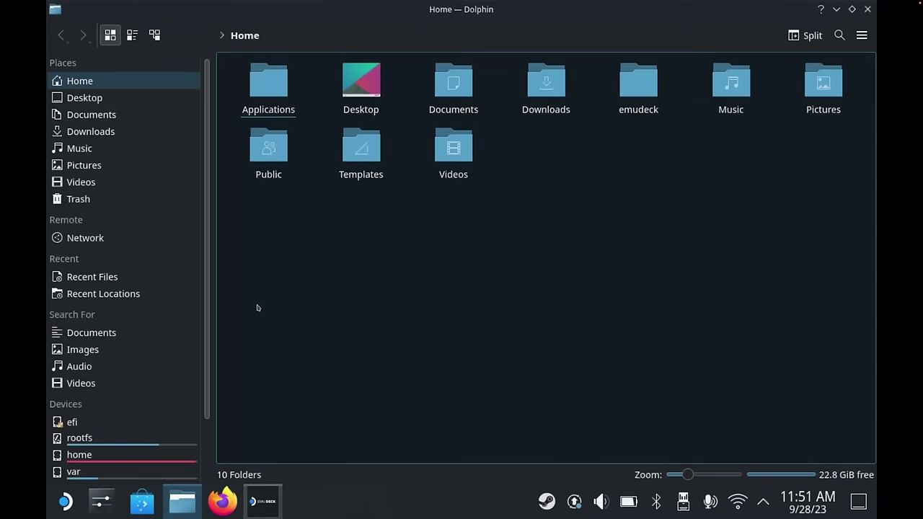
Step: On the primary drive, open Emulation and inspect the files in the bios folder
scroll(209, 261, down, 1)
scroll(209, 261, down, 4)
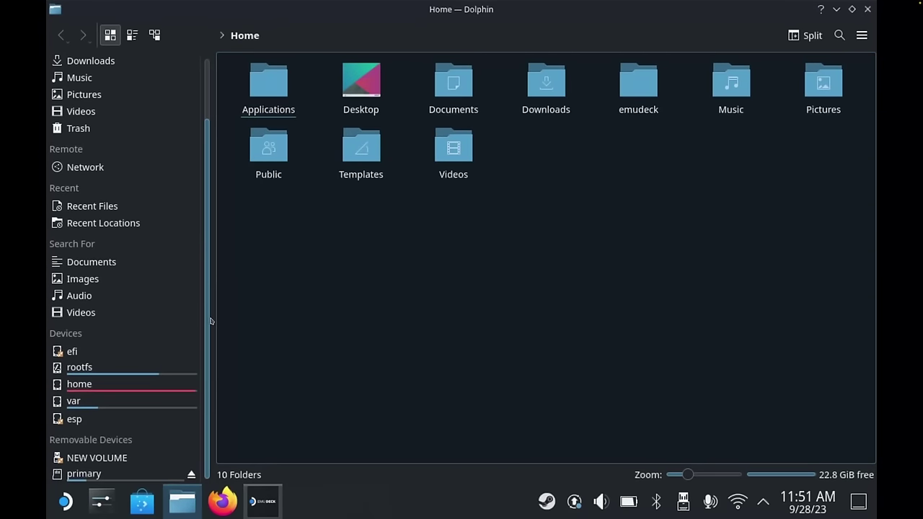
click(106, 476)
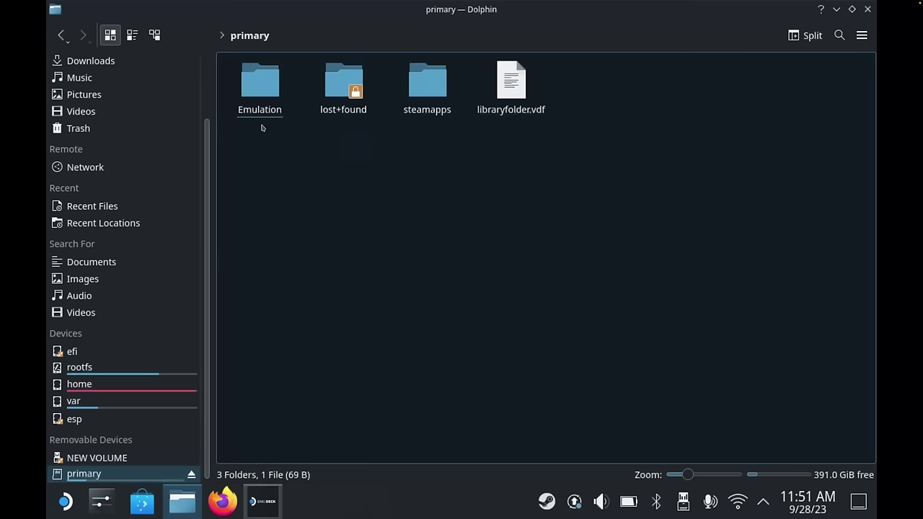
click(260, 102)
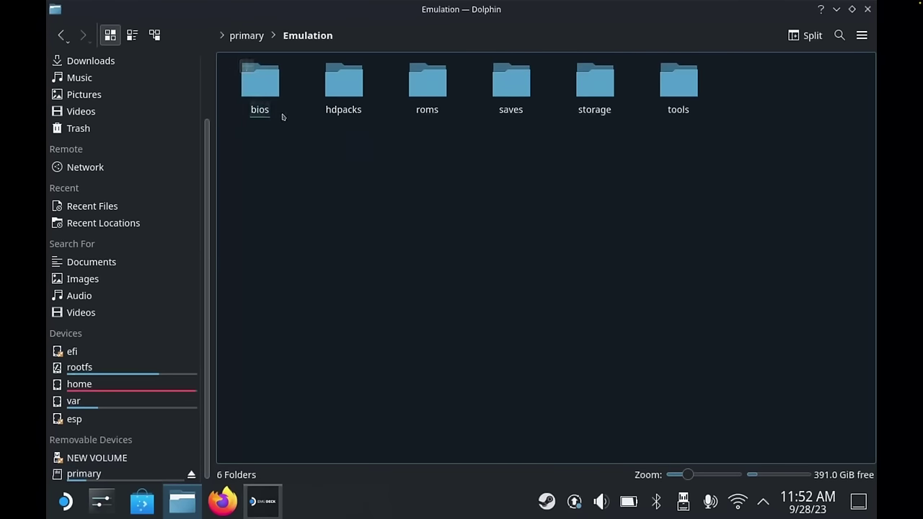
click(261, 85)
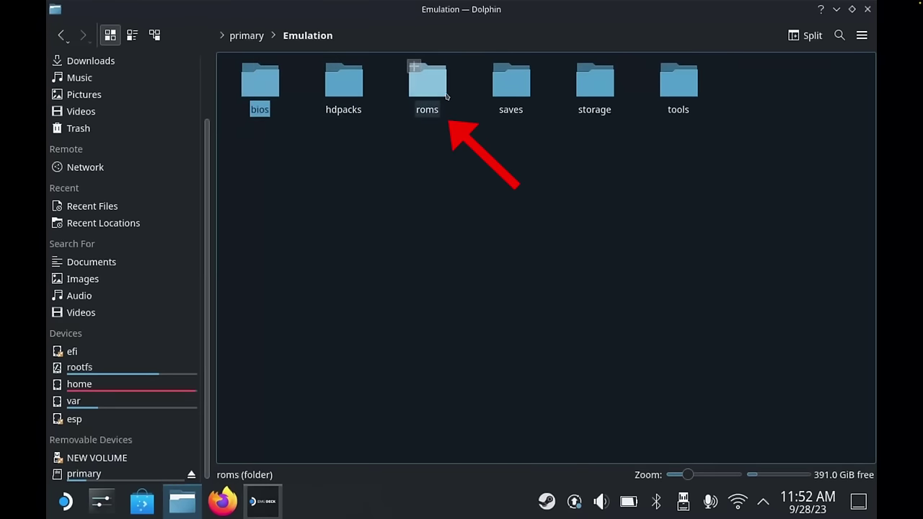
click(427, 85)
double_click(270, 100)
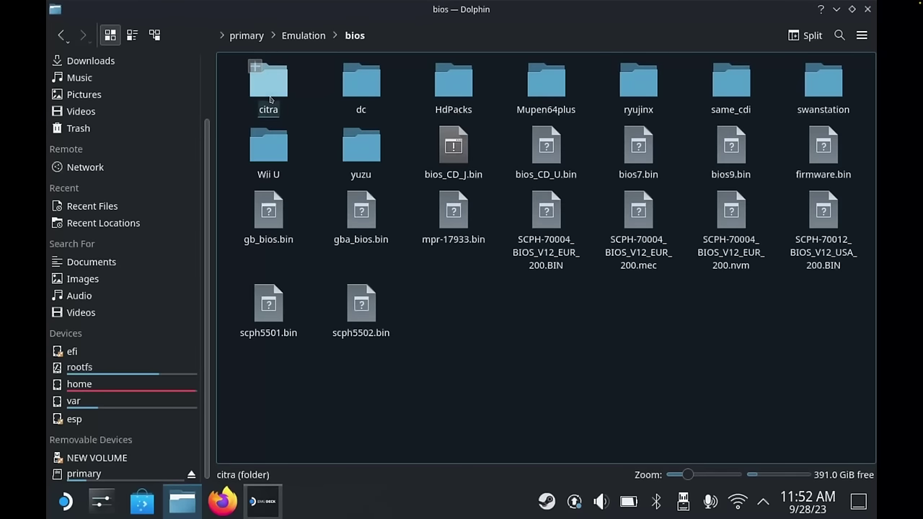
Step: Browse the Emulation roms folder's system folders, then close Dolphin
click(303, 38)
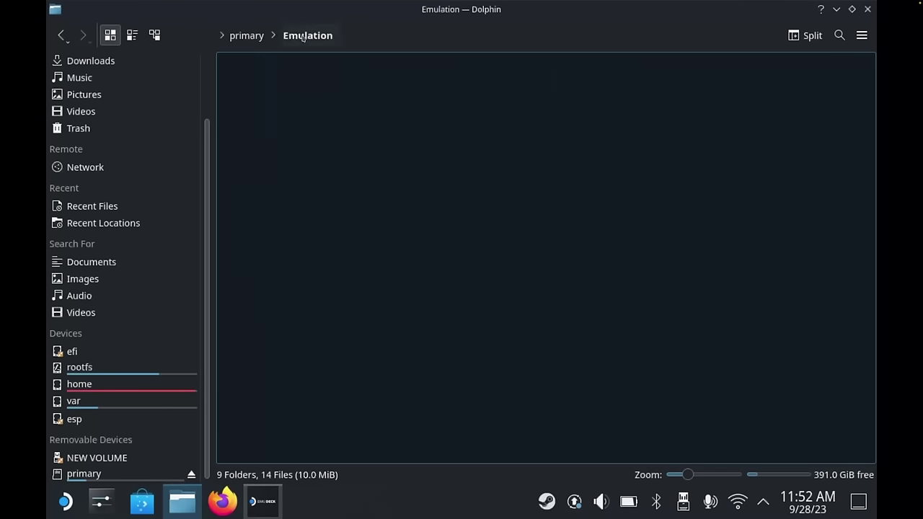
double_click(426, 89)
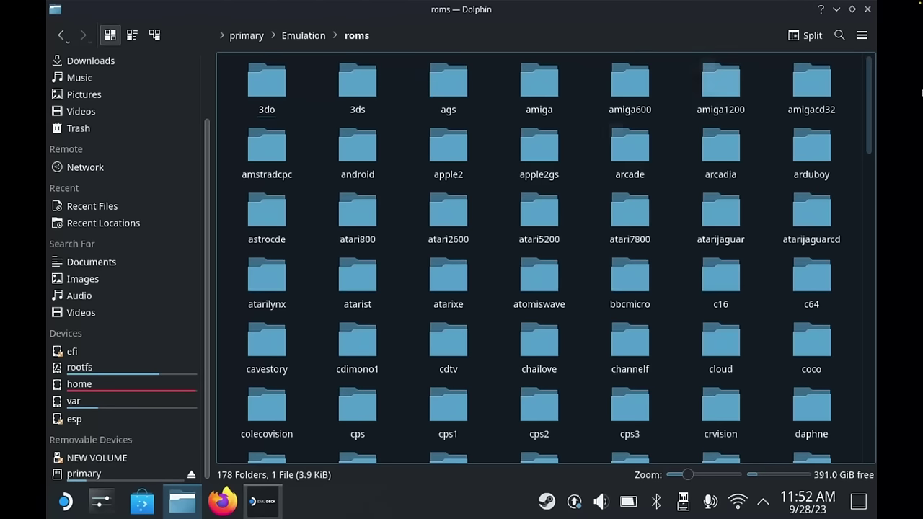
scroll(857, 121, down, 10)
scroll(857, 122, down, 10)
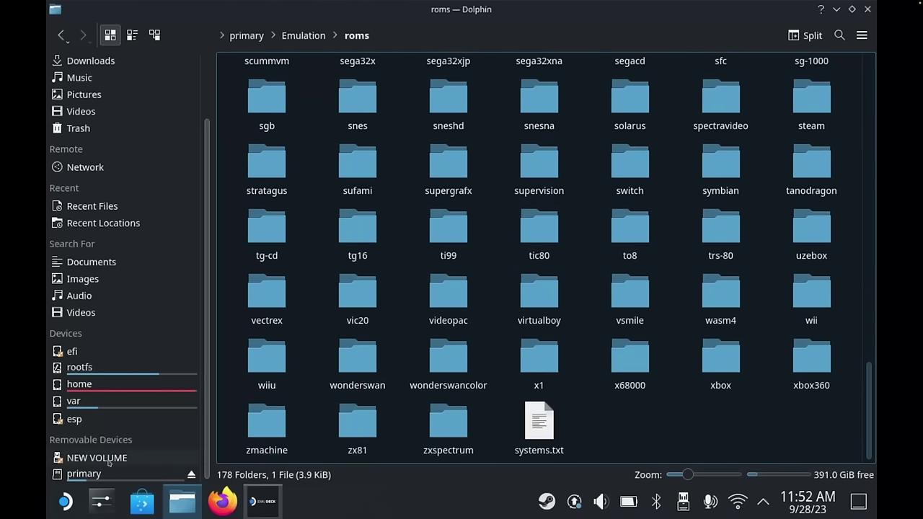
click(867, 9)
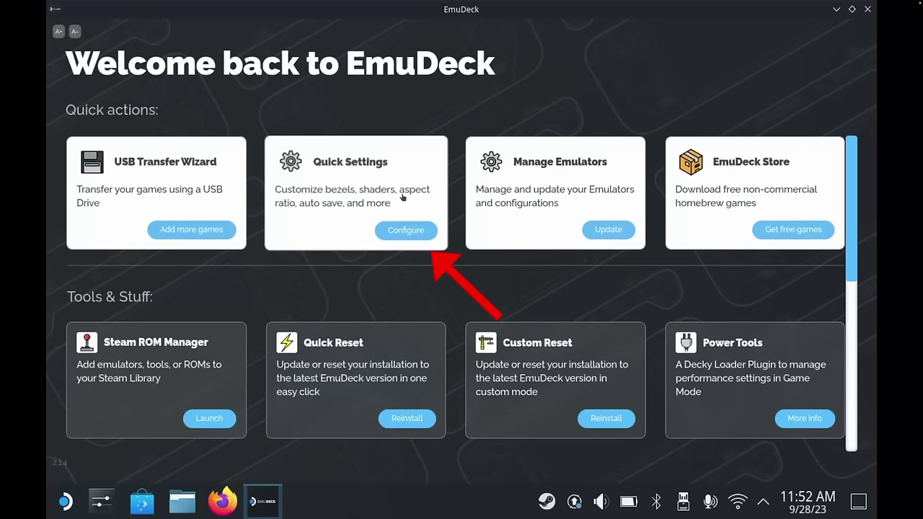
Step: Set Dolphin's aspect ratio to 16:9 in Quick Settings, then go to Manage Emulators
click(406, 229)
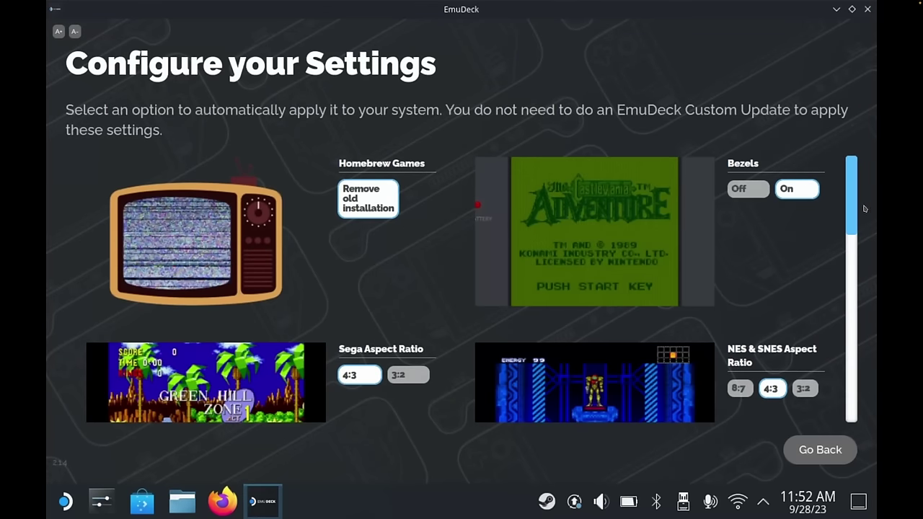
drag(862, 206, 856, 291)
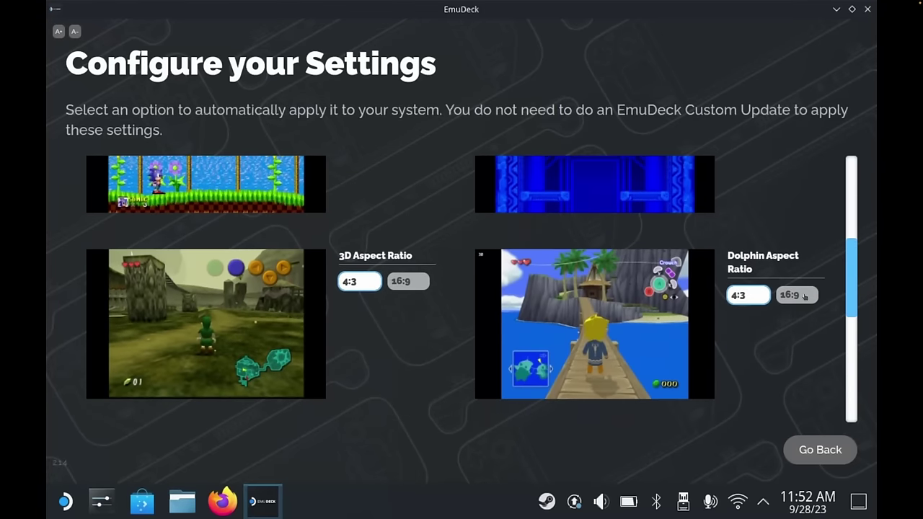
click(790, 295)
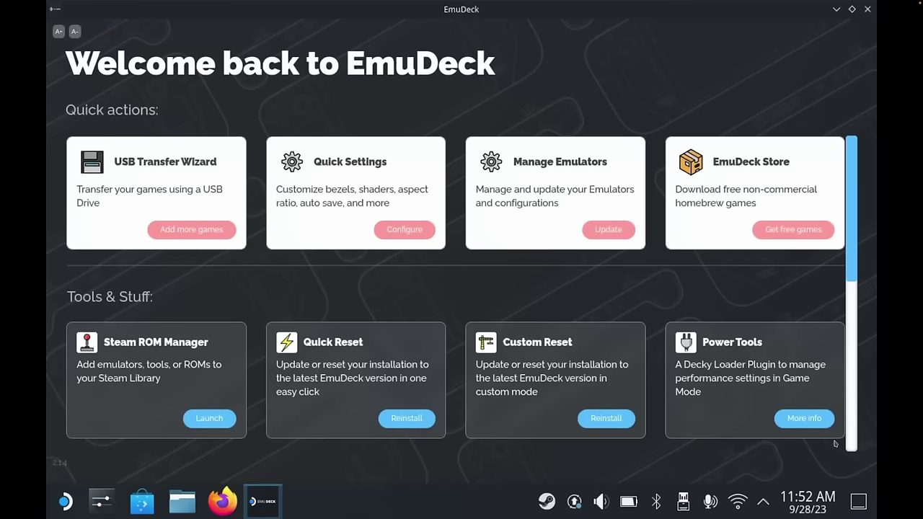
click(546, 222)
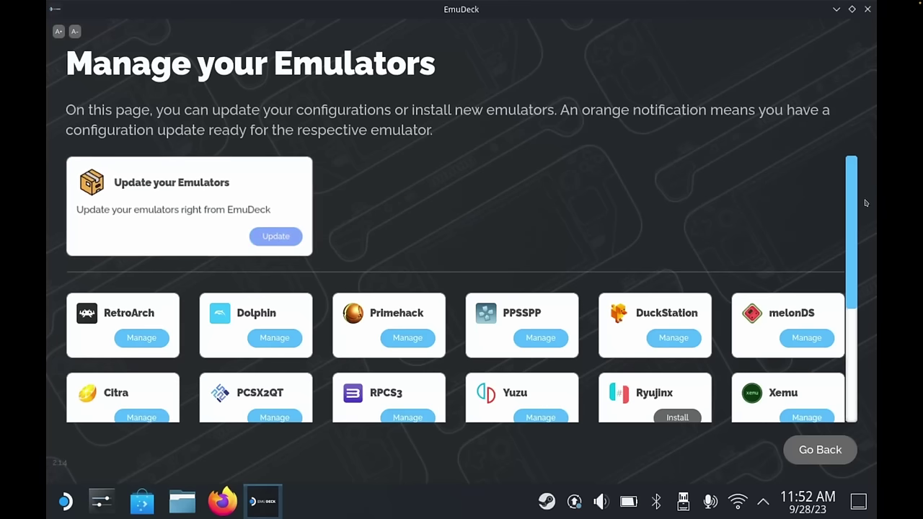
Step: Check that RetroArch's manage page detects all five required BIOS files, then return home
drag(854, 198, 850, 220)
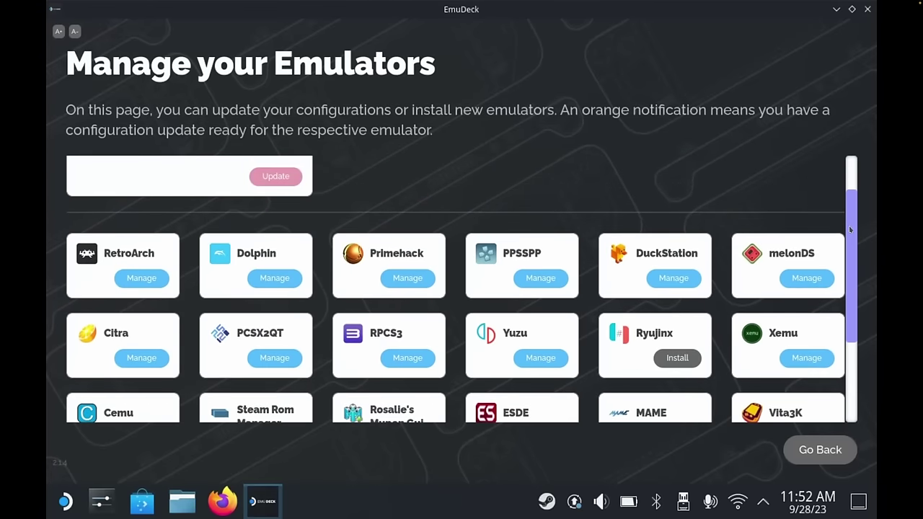
click(141, 264)
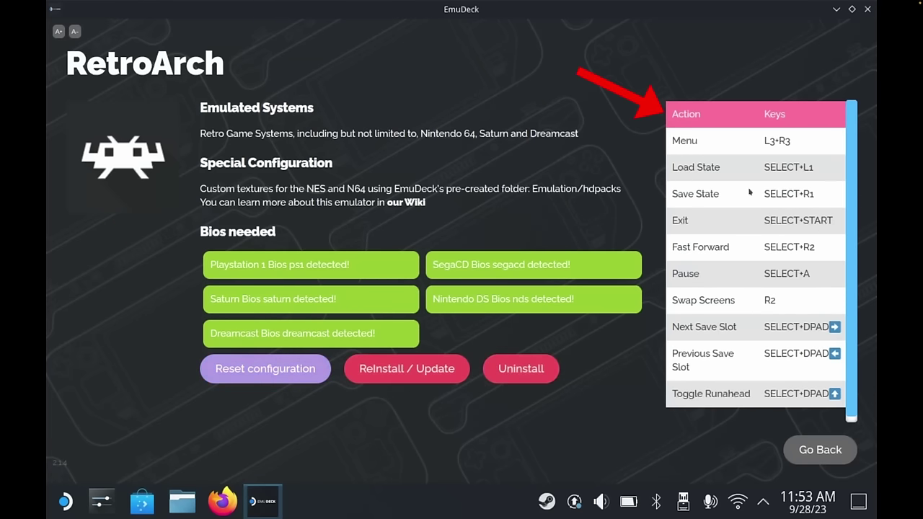
click(834, 449)
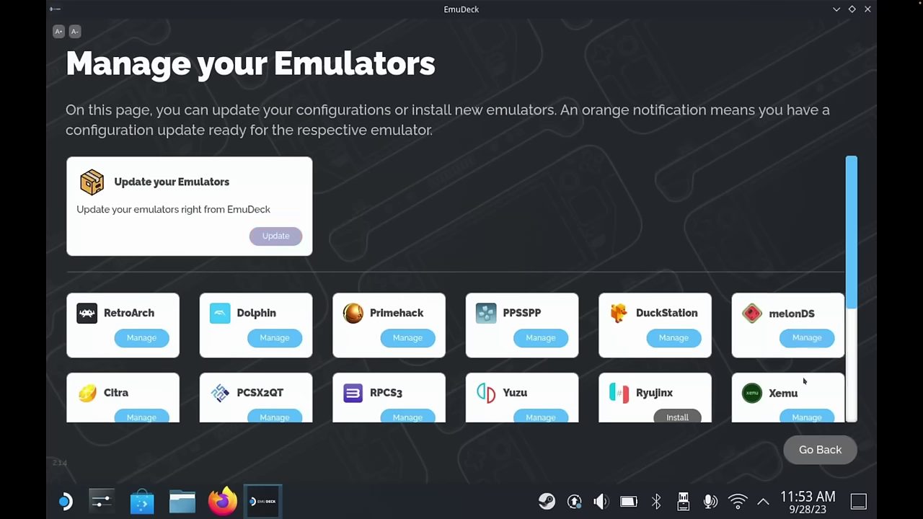
click(818, 450)
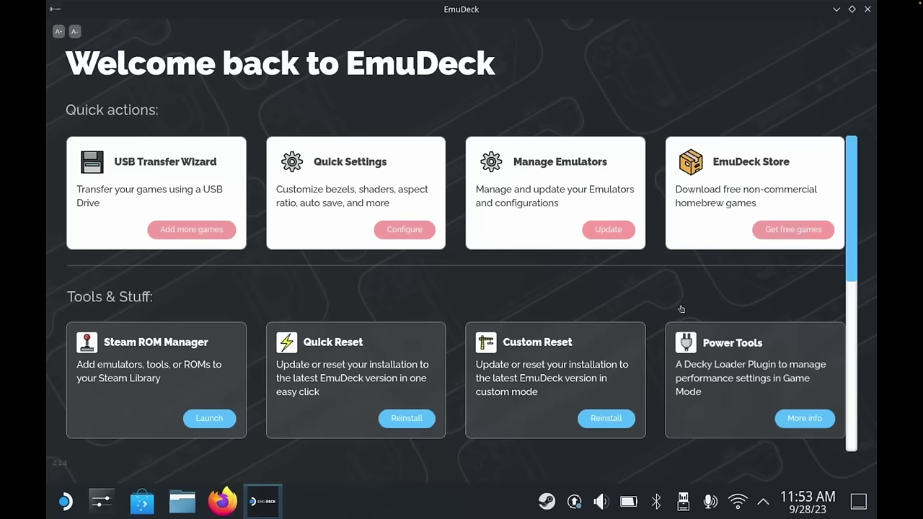
click(715, 219)
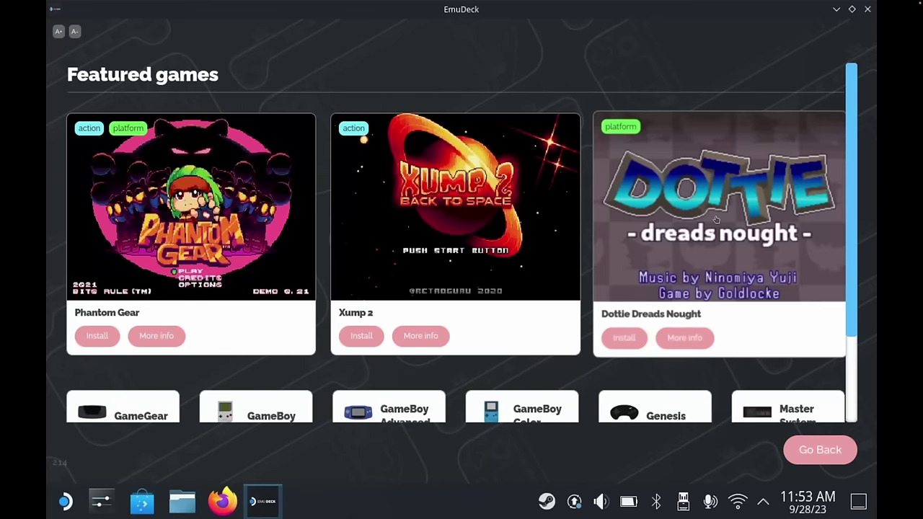
scroll(854, 131, down, 1)
scroll(854, 130, down, 5)
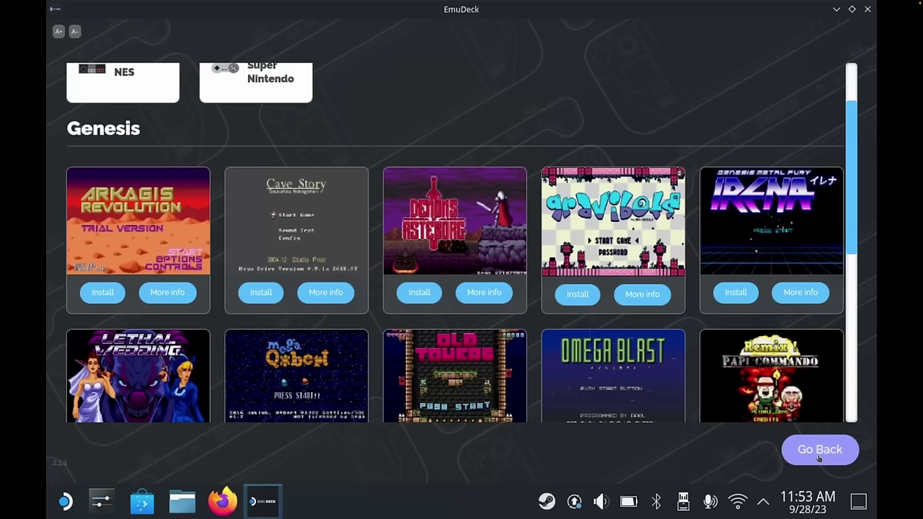
click(818, 451)
scroll(355, 250, down, 2)
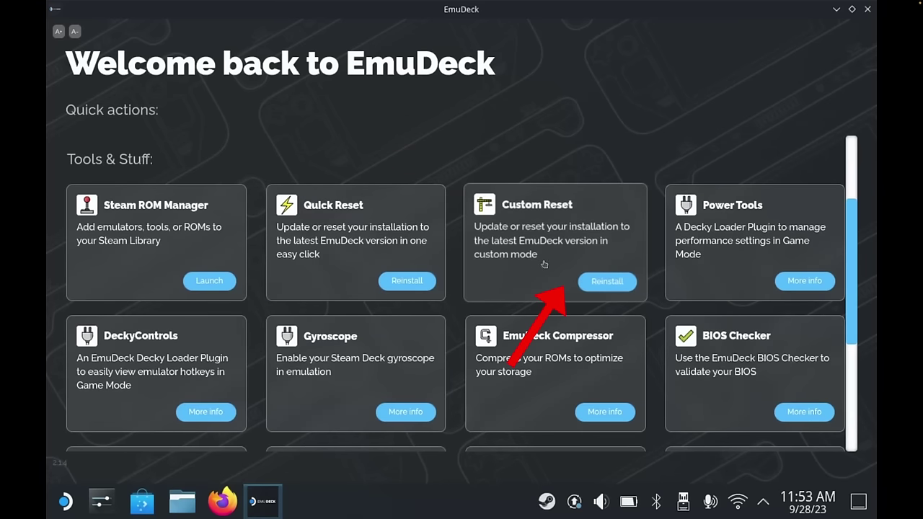
Step: Open the BIOS Checker from the Tools & Stuff section
click(804, 412)
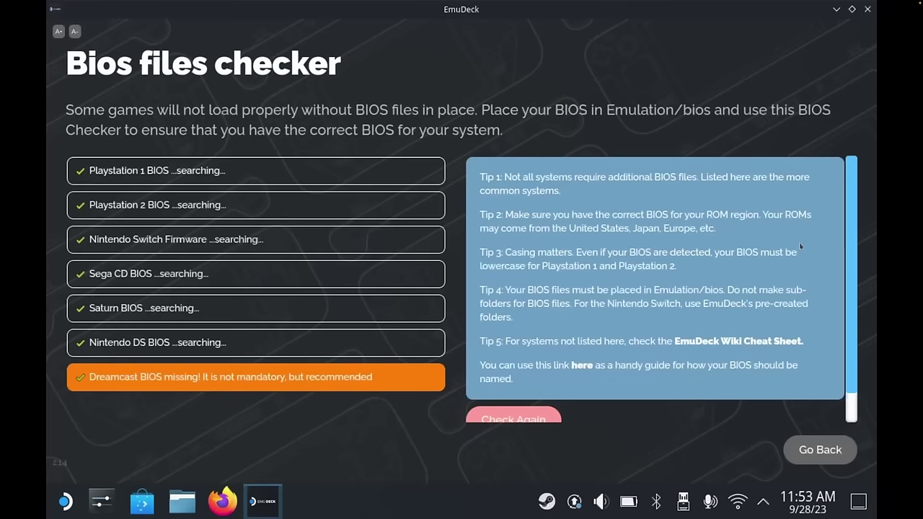